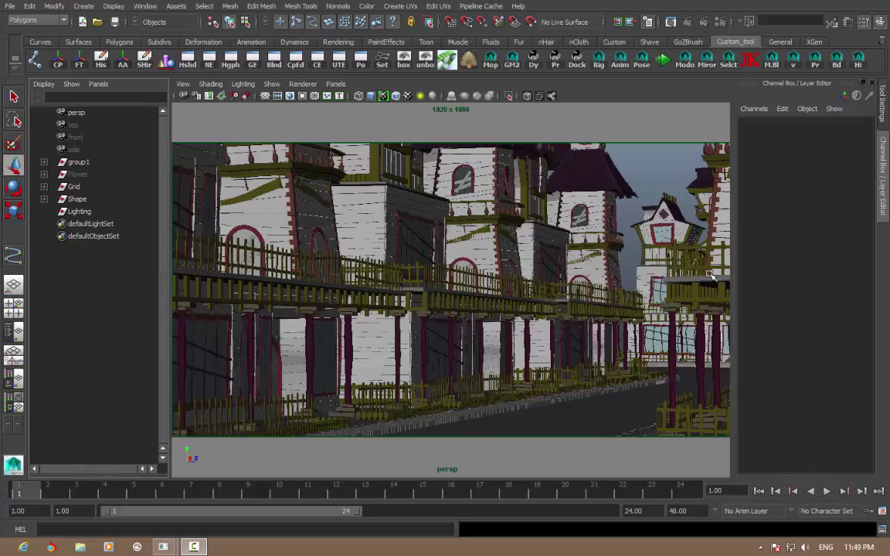
- Create a directional light named Sun_Light_00 under Lighting and raise it to 11.321, 11.745, 36.245
{"action": "left_click", "coordinate": [84, 6]}
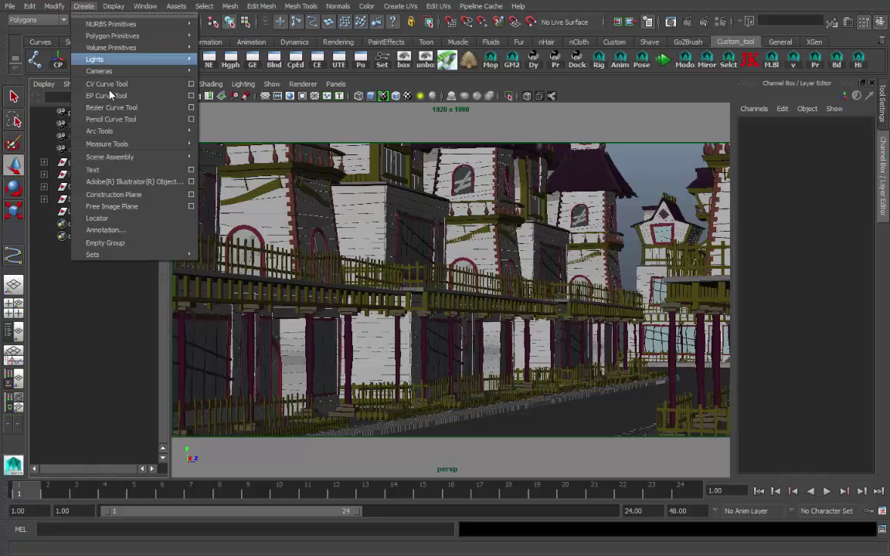
{"action": "mouse_move", "coordinate": [96, 59]}
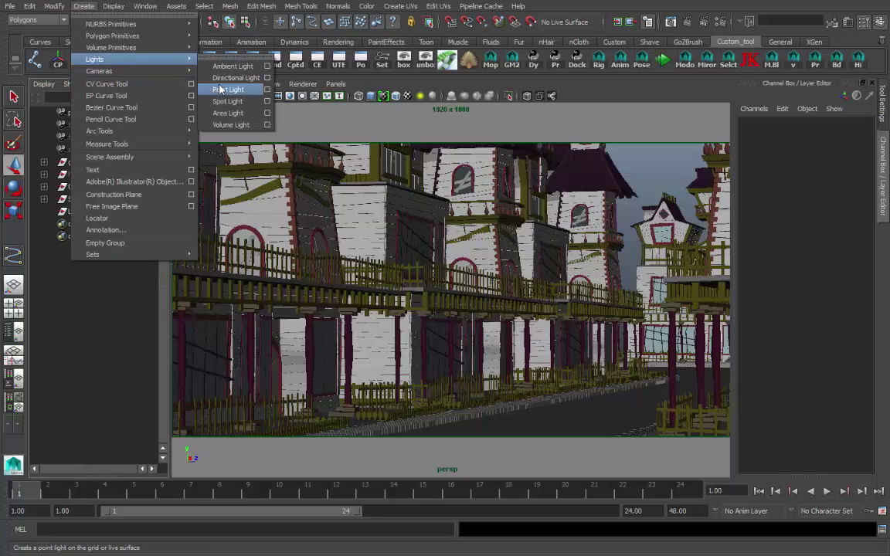
{"action": "left_click", "coordinate": [212, 74]}
{"action": "double_click", "coordinate": [92, 224]}
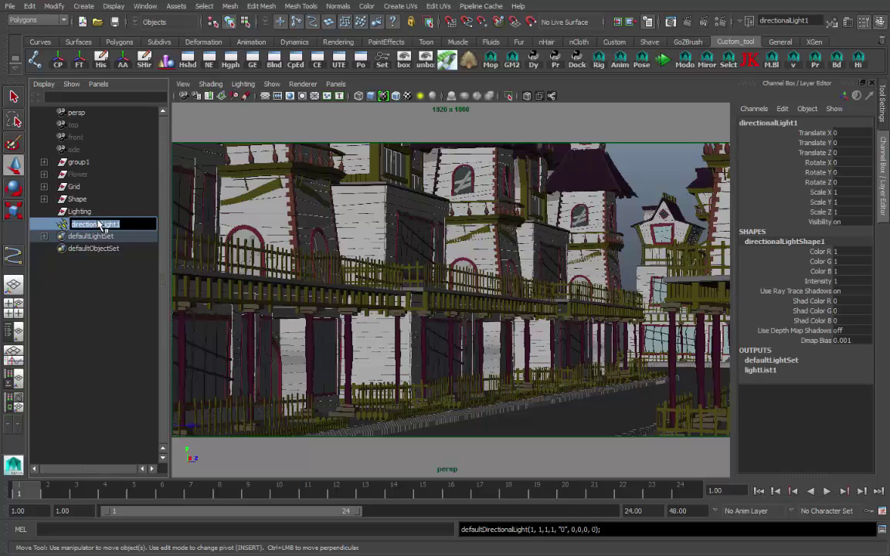
{"action": "type", "text": "Sun_Light_00"}
{"action": "key", "text": "Return"}
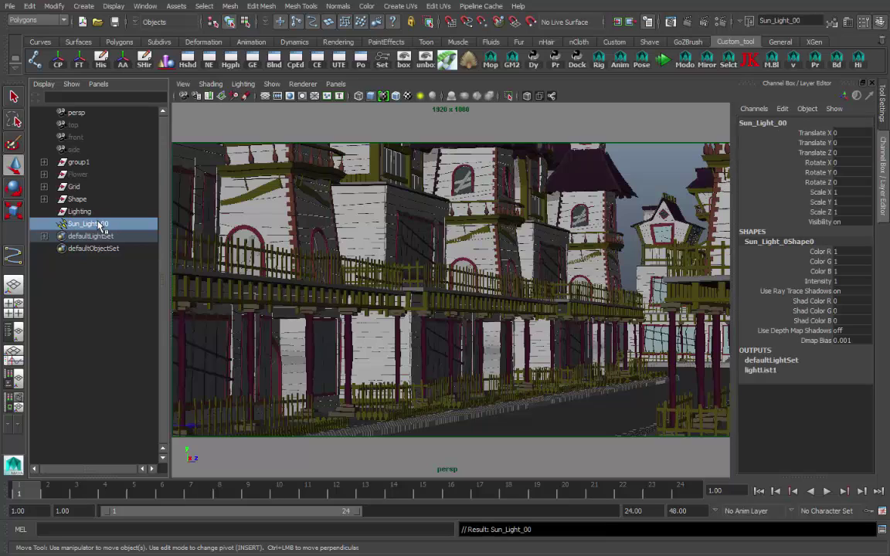
{"action": "middle_click_drag", "start_coordinate": [96, 226], "coordinate": [79, 212]}
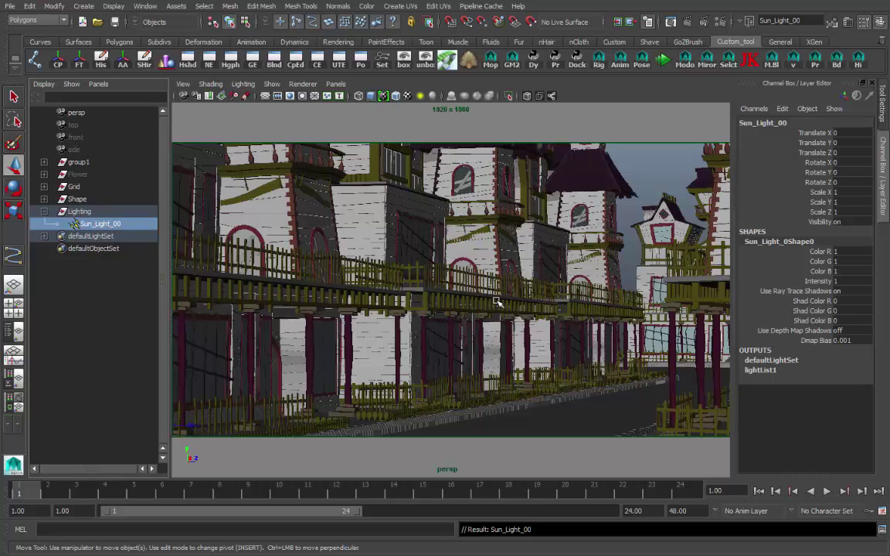
{"action": "mouse_move", "coordinate": [498, 301]}
{"action": "middle_mouse_down"}
{"action": "mouse_move", "coordinate": [552, 309]}
{"action": "mouse_move", "coordinate": [482, 287]}
{"action": "middle_mouse_up"}
- Scale Sun_Light_00 to 20.205, move it to 46.671, 11.745, 50.086, and rotate it to -120.255, -23.194, 28.537
{"action": "key", "text": "r"}
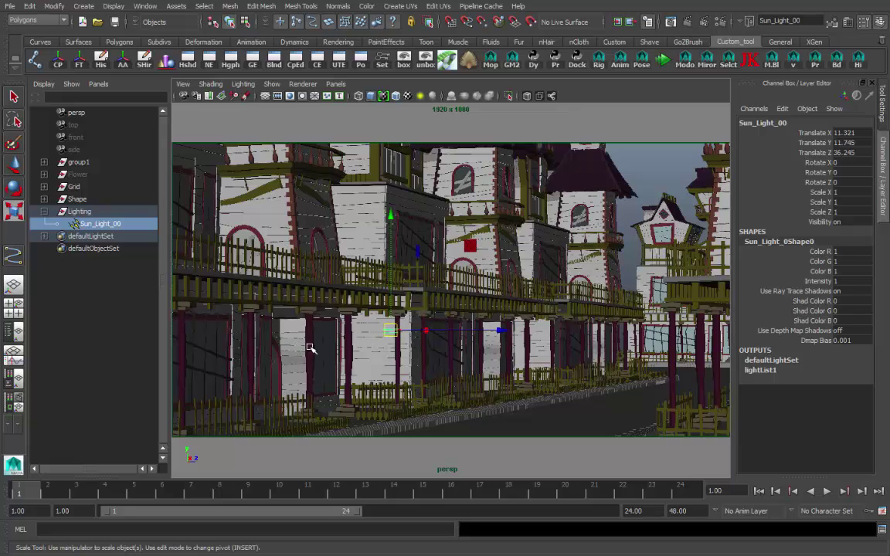
{"action": "middle_click_drag", "start_coordinate": [386, 359], "coordinate": [473, 327]}
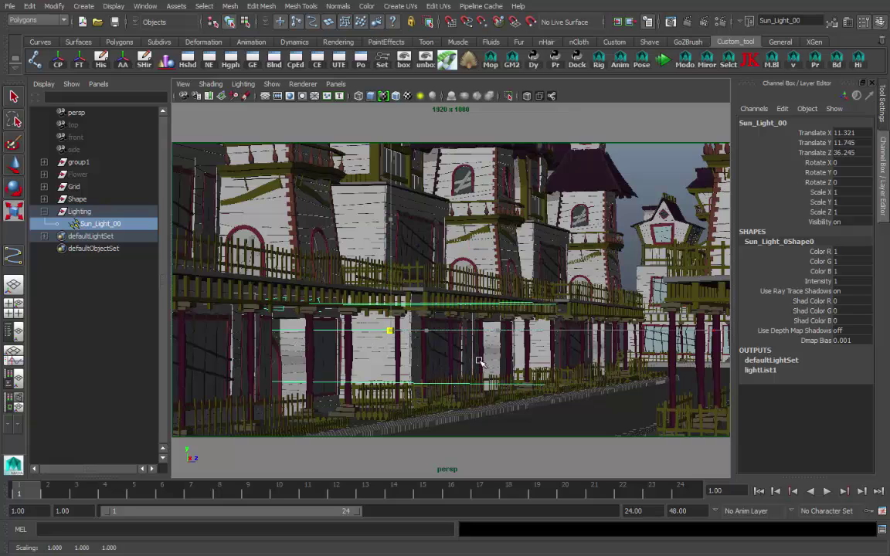
{"action": "key", "text": "4"}
{"action": "key", "text": "space"}
{"action": "left_click_drag", "start_coordinate": [487, 278], "coordinate": [441, 266]}
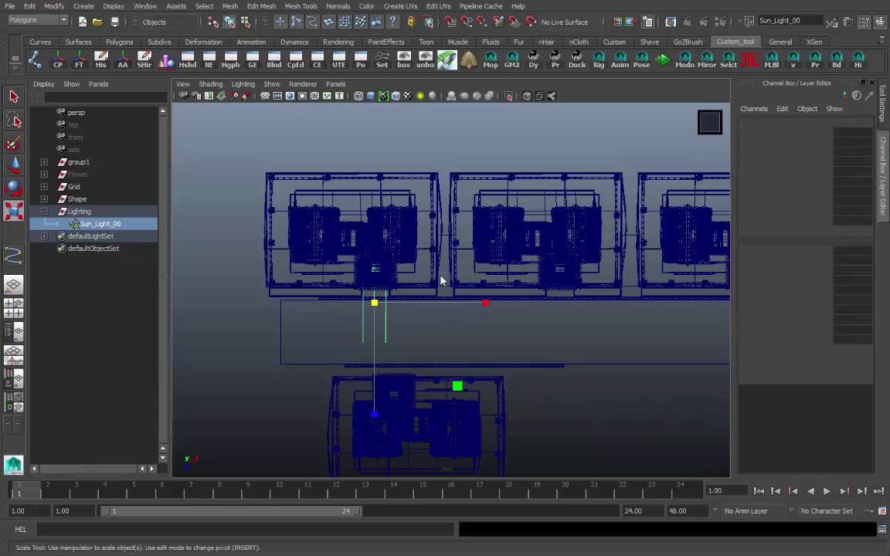
{"action": "right_click_drag", "start_coordinate": [400, 291], "coordinate": [495, 363], "text": "alt"}
{"action": "key", "text": "w"}
{"action": "middle_click_drag", "start_coordinate": [468, 366], "coordinate": [528, 407]}
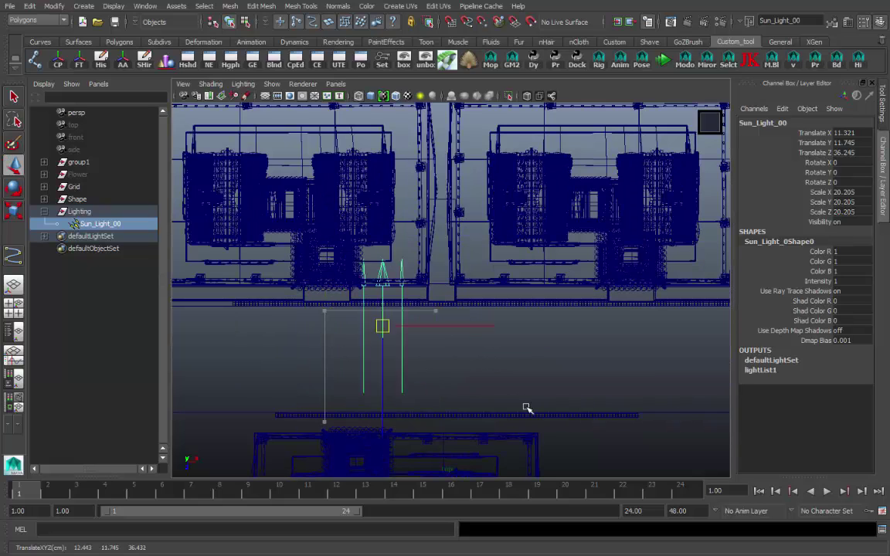
{"action": "key", "text": "e"}
{"action": "mouse_move", "coordinate": [445, 389]}
{"action": "left_mouse_down"}
{"action": "mouse_move", "coordinate": [382, 285]}
{"action": "mouse_move", "coordinate": [451, 252]}
{"action": "mouse_move", "coordinate": [516, 411]}
{"action": "mouse_move", "coordinate": [391, 317]}
{"action": "mouse_move", "coordinate": [417, 293]}
{"action": "mouse_move", "coordinate": [403, 287]}
{"action": "mouse_move", "coordinate": [394, 289]}
{"action": "mouse_move", "coordinate": [481, 302]}
{"action": "left_mouse_up"}
- Run a test render from the perspective camera, then return to the perspective view
{"action": "key", "text": "space"}
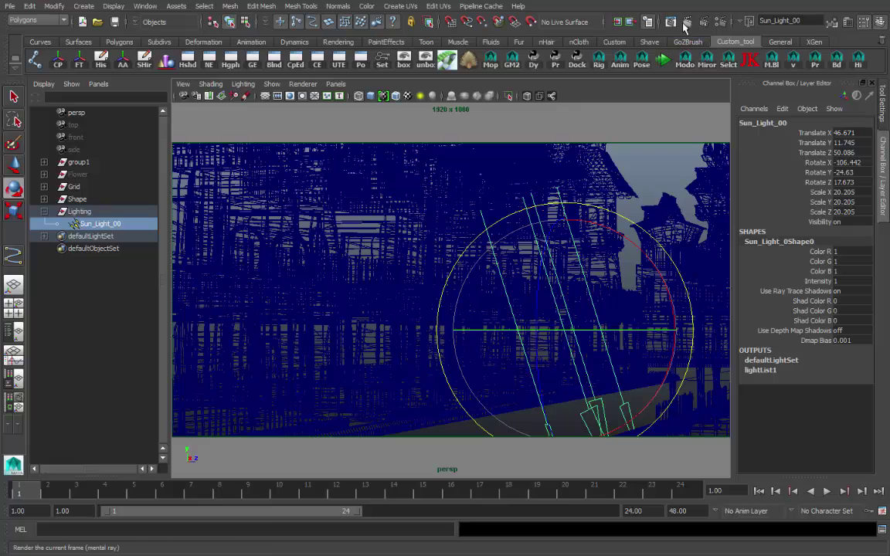
{"action": "left_click", "coordinate": [616, 21]}
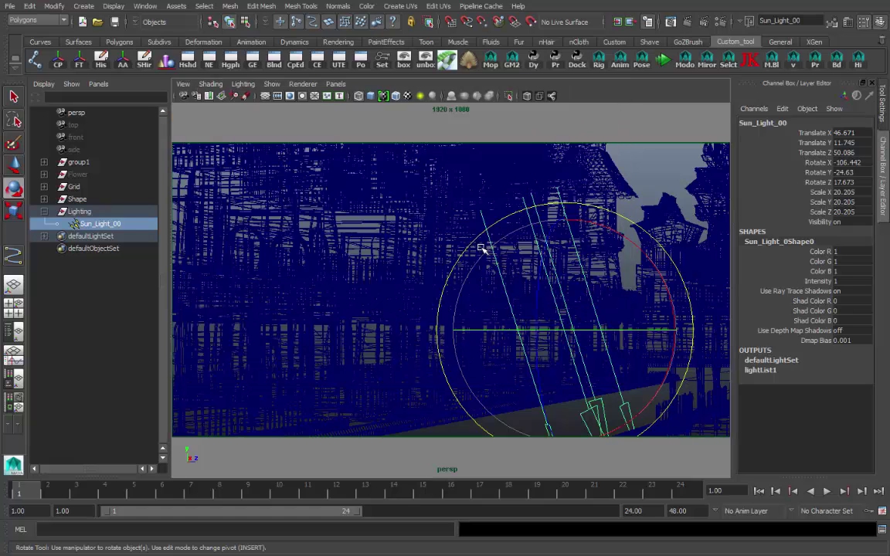
{"action": "left_click", "coordinate": [609, 88]}
{"action": "key", "text": "space"}
{"action": "mouse_move", "coordinate": [455, 258]}
{"action": "left_mouse_down"}
{"action": "mouse_move", "coordinate": [452, 291]}
{"action": "mouse_move", "coordinate": [400, 311]}
{"action": "mouse_move", "coordinate": [710, 88]}
{"action": "left_mouse_up"}
{"action": "key", "text": "space"}
- Render another test frame, close it, deselect the sun light, and open Render Settings
{"action": "left_click", "coordinate": [618, 22]}
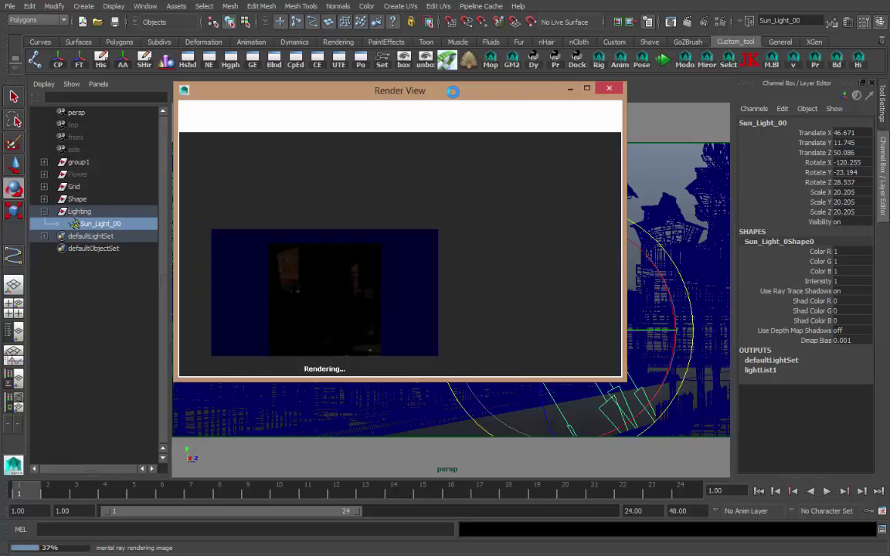
{"action": "left_click", "coordinate": [608, 87]}
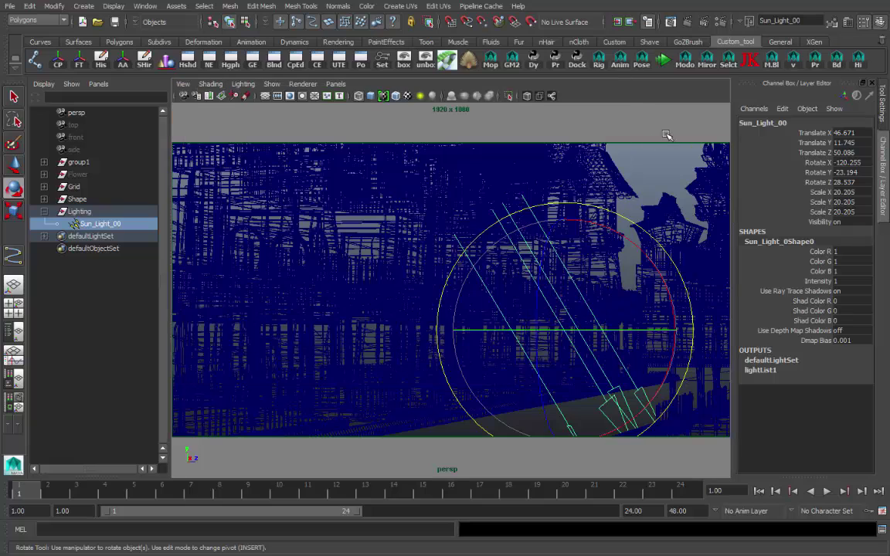
{"action": "left_click", "coordinate": [601, 115]}
{"action": "left_click", "coordinate": [723, 24]}
- Create image-based lighting that uses MahPic_Com_Beautiful_Landscapes_(67).jpg as its image
{"action": "left_click", "coordinate": [713, 113]}
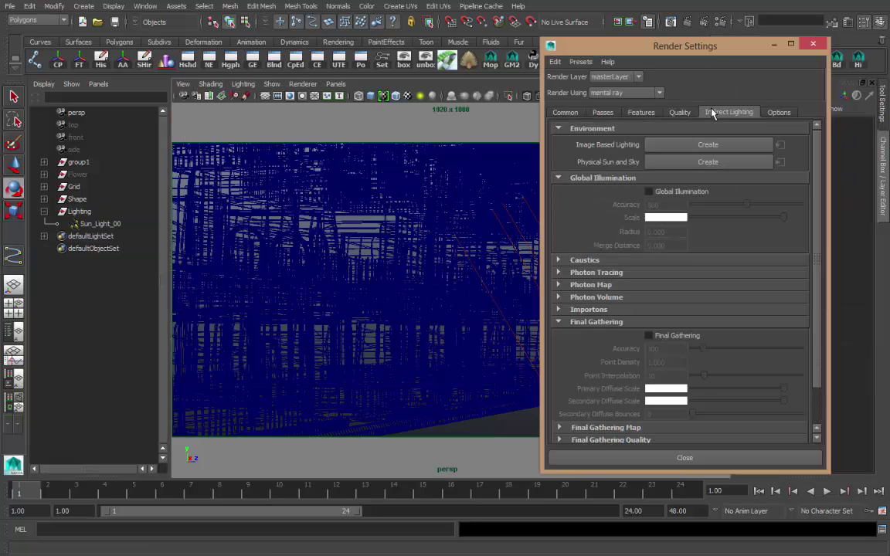
{"action": "left_click", "coordinate": [658, 147]}
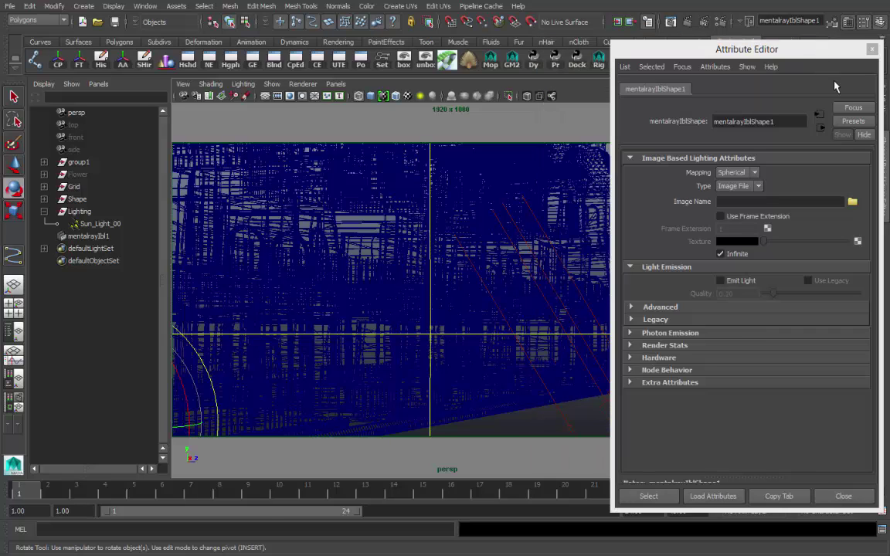
{"action": "left_click", "coordinate": [852, 201]}
{"action": "left_click", "coordinate": [271, 211]}
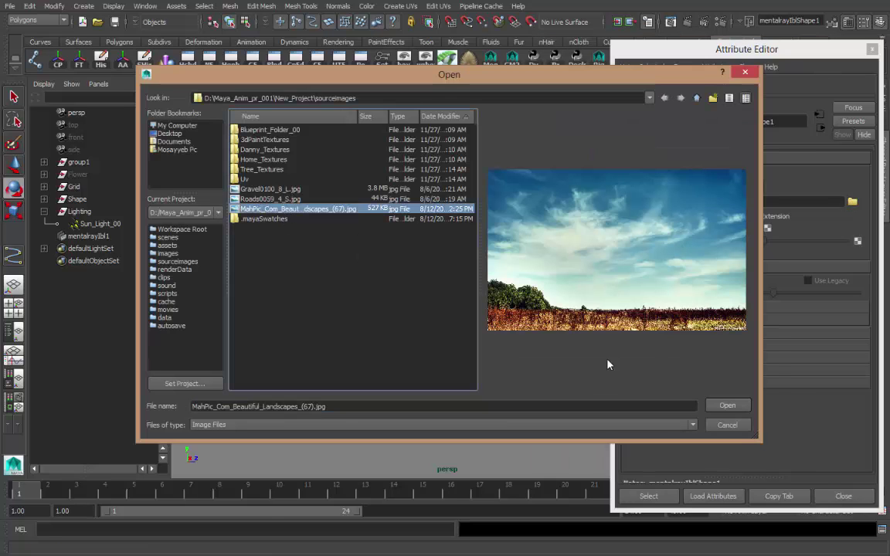
{"action": "left_click", "coordinate": [728, 406]}
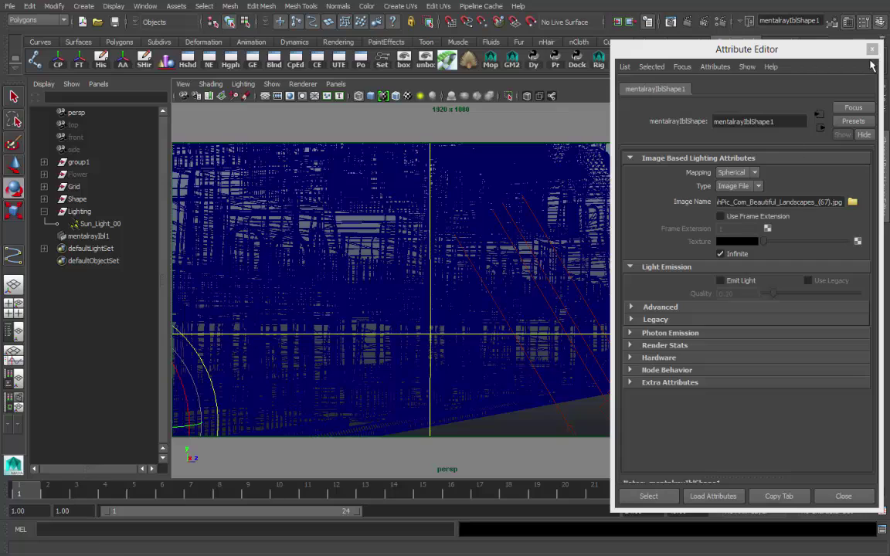
{"action": "left_click", "coordinate": [871, 49]}
- Parent mentalrayIbl1 under Lighting and scale it to 2000 on all axes
{"action": "left_click", "coordinate": [77, 236]}
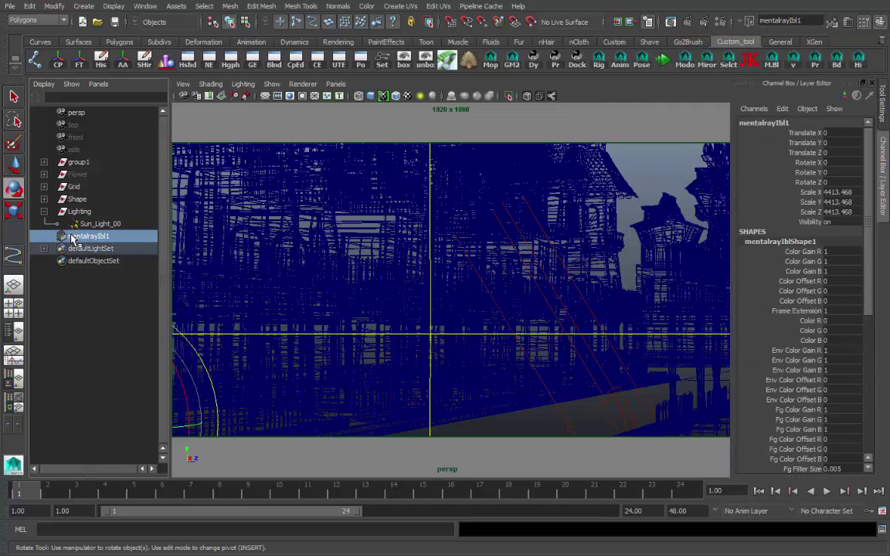
{"action": "middle_click_drag", "start_coordinate": [68, 216], "coordinate": [71, 213]}
{"action": "left_click_drag", "start_coordinate": [838, 192], "coordinate": [844, 220]}
{"action": "type", "text": "2000"}
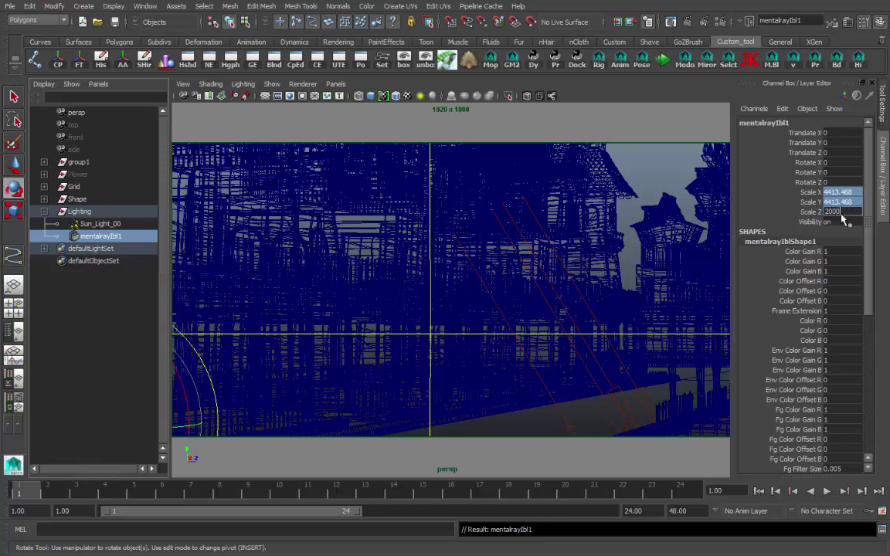
{"action": "key", "text": "Return"}
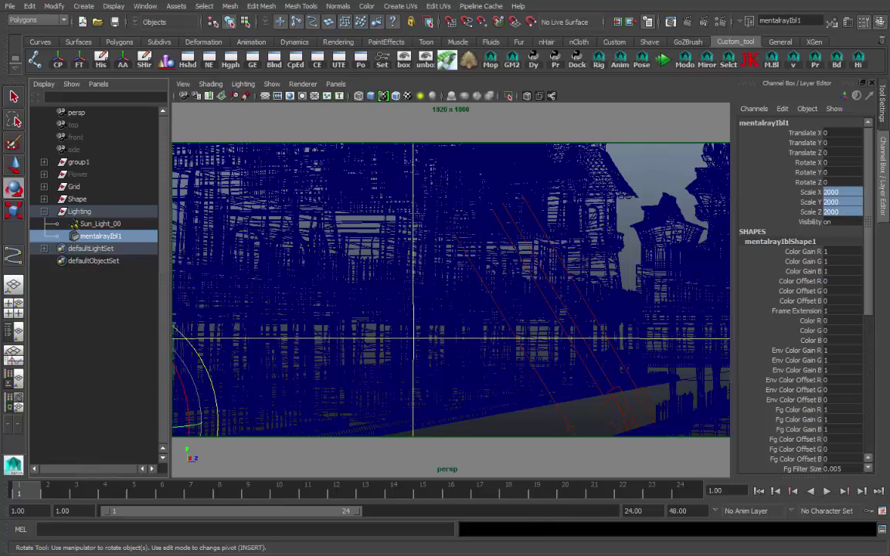
- Render the image-lit street, then enable Final Gathering in Render Settings
{"action": "left_click", "coordinate": [619, 22]}
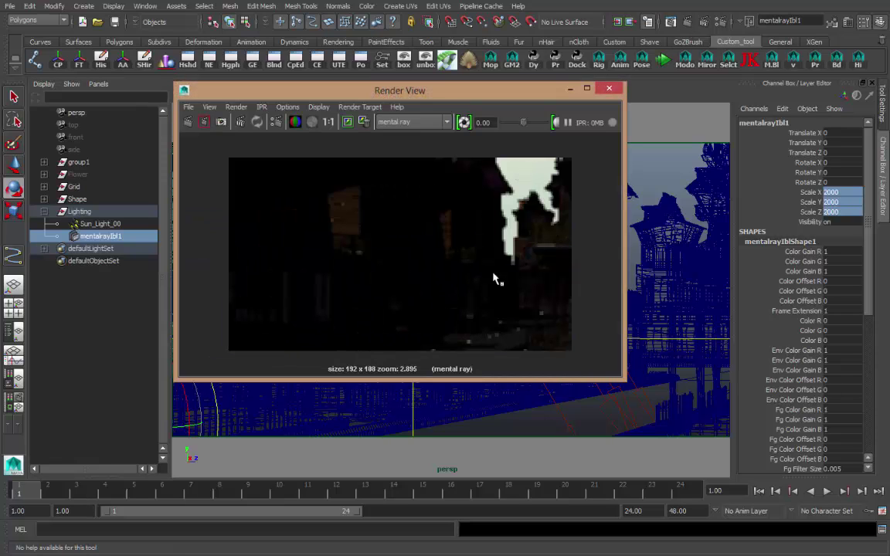
{"action": "left_click", "coordinate": [249, 118]}
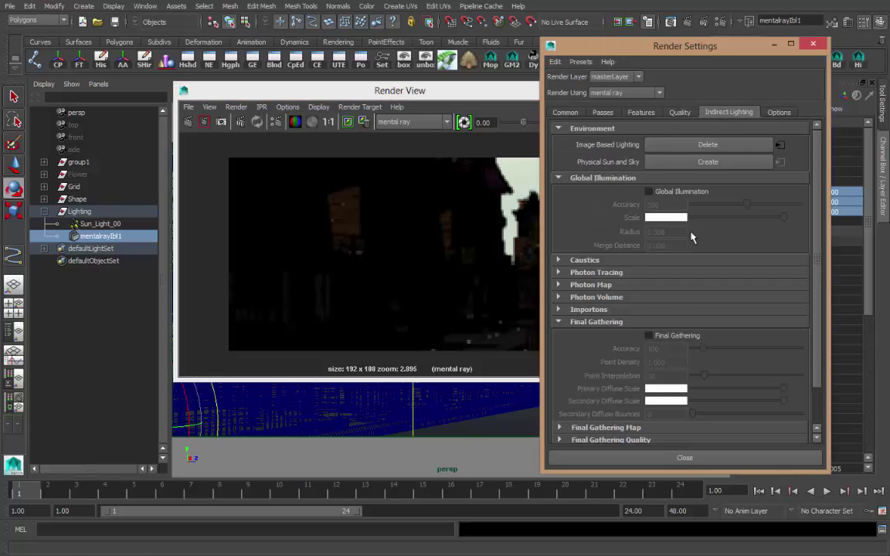
{"action": "left_click", "coordinate": [649, 335]}
{"action": "left_click", "coordinate": [684, 457]}
- Re-render with Final Gathering, keep the image, and close the render window
{"action": "left_click", "coordinate": [188, 122]}
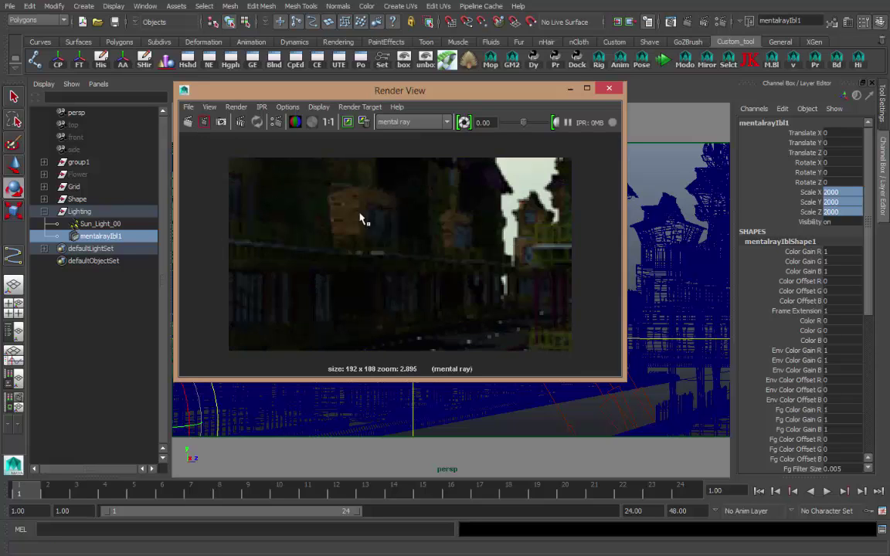
{"action": "right_click_drag", "start_coordinate": [327, 187], "coordinate": [445, 264], "text": "alt"}
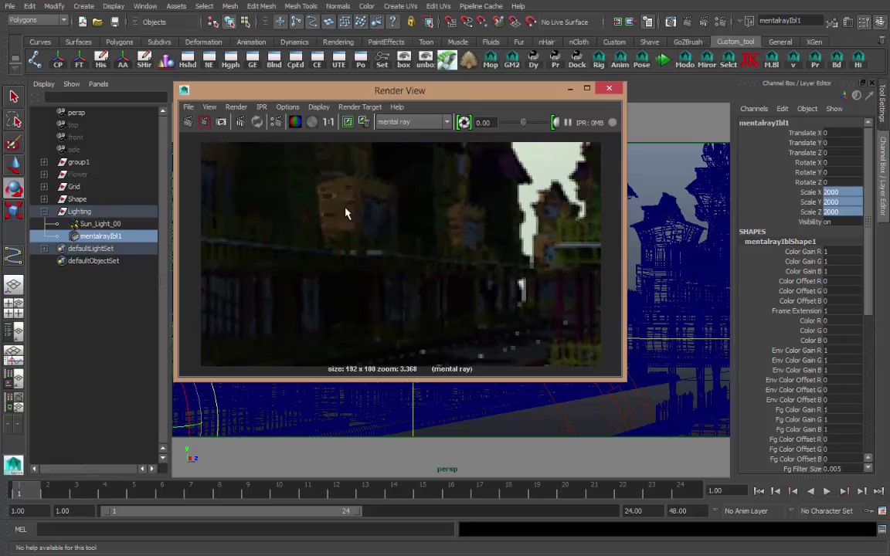
{"action": "left_click", "coordinate": [349, 123]}
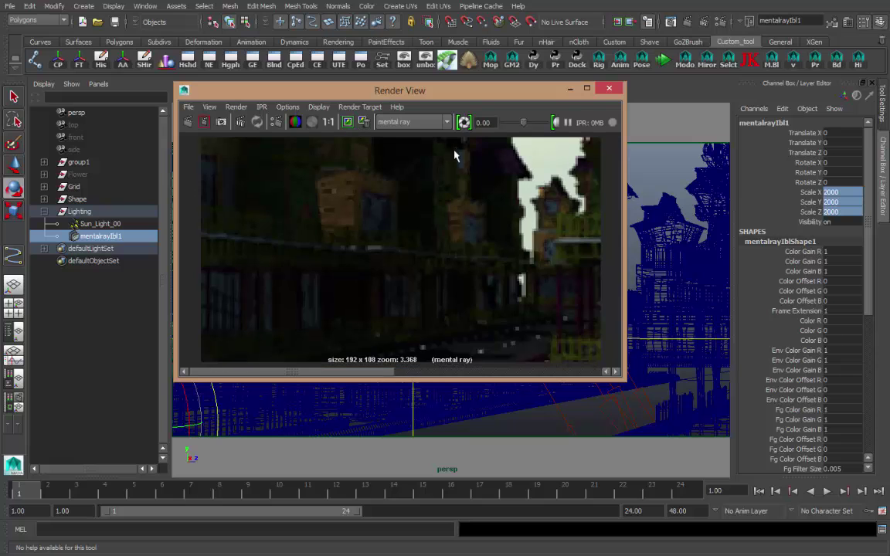
{"action": "left_click", "coordinate": [609, 91]}
{"action": "left_click", "coordinate": [85, 316]}
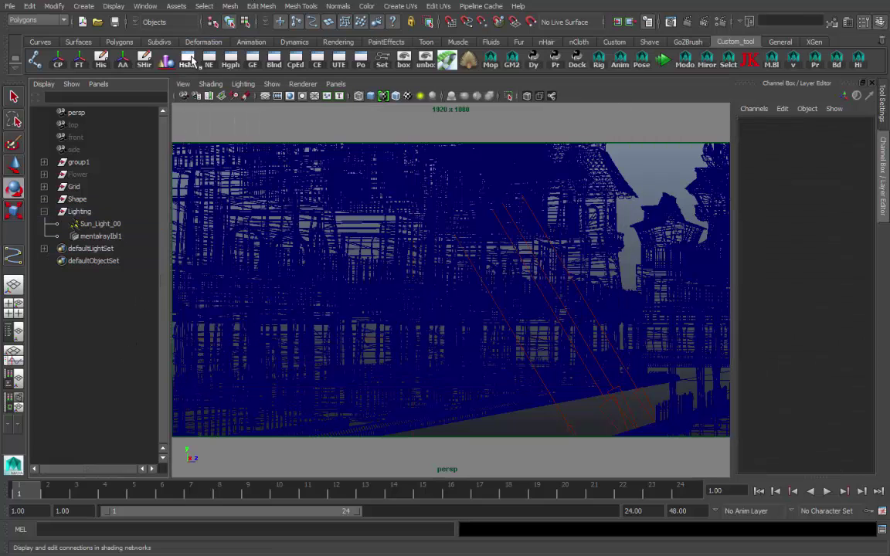
- Open Hypershade, reposition its window, and show only the node work area
{"action": "left_click", "coordinate": [188, 62]}
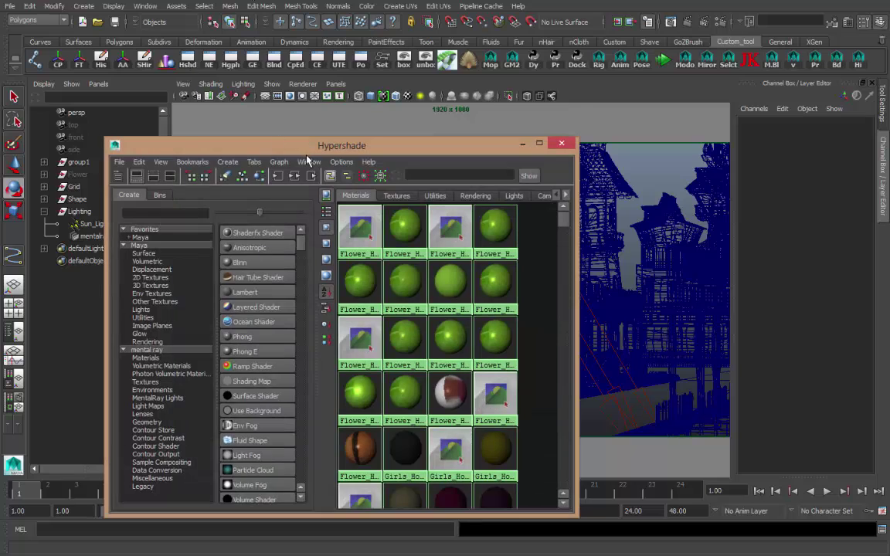
{"action": "left_click_drag", "start_coordinate": [275, 141], "coordinate": [267, 77]}
{"action": "left_click", "coordinate": [129, 103]}
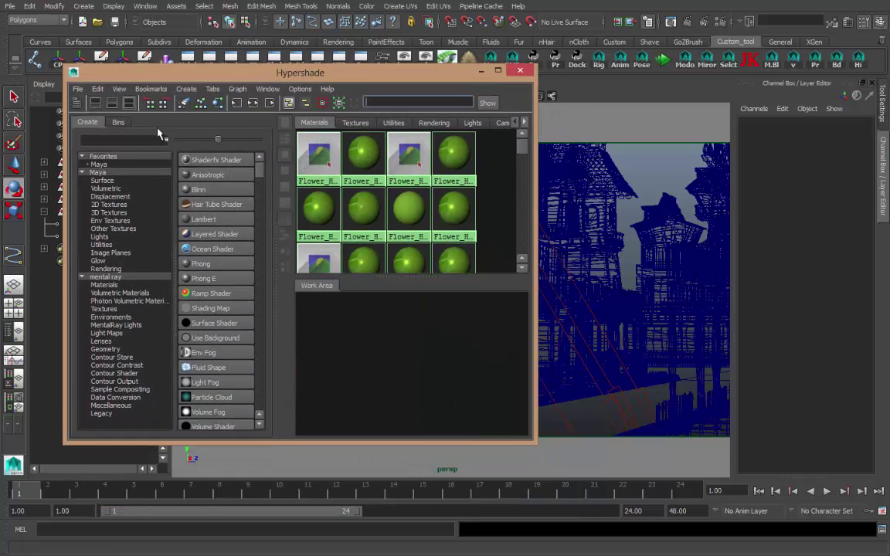
{"action": "left_click", "coordinate": [112, 103]}
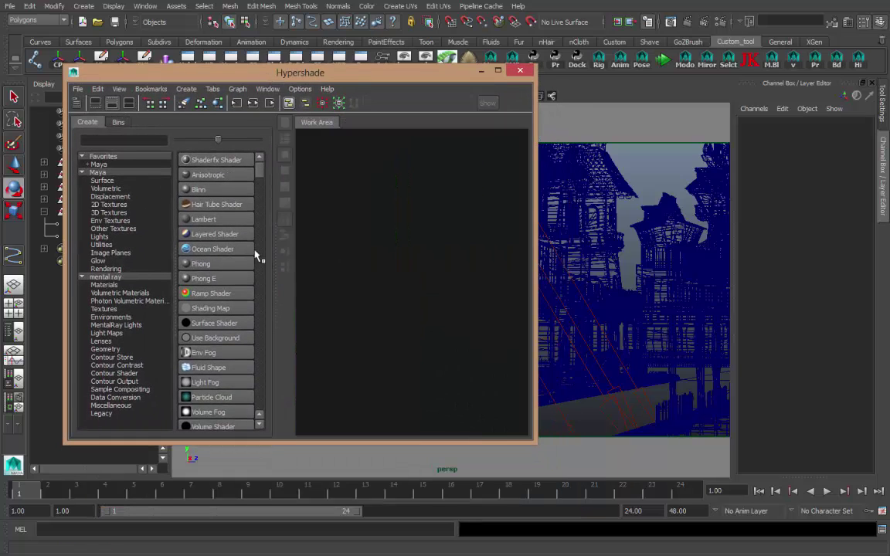
- Create mia_physicalsky and mia_physicalsun nodes, then enlarge the node work area
{"action": "left_click", "coordinate": [101, 414]}
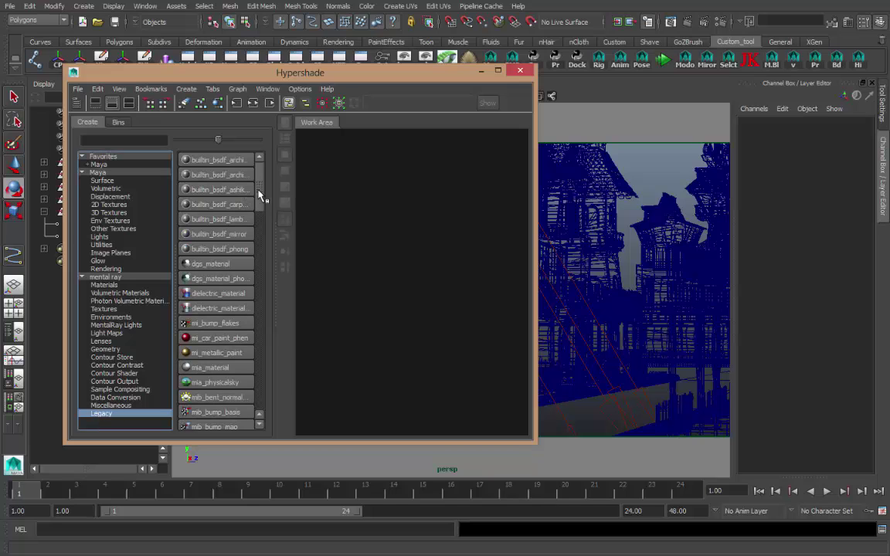
{"action": "scroll", "coordinate": [259, 224], "scroll_direction": "down", "scroll_amount": 3}
{"action": "left_click", "coordinate": [192, 310]}
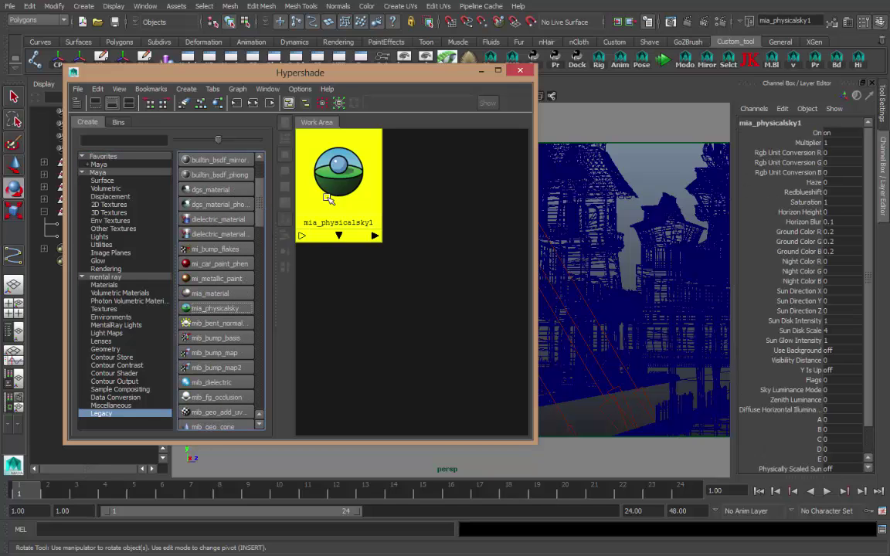
{"action": "left_click", "coordinate": [116, 325]}
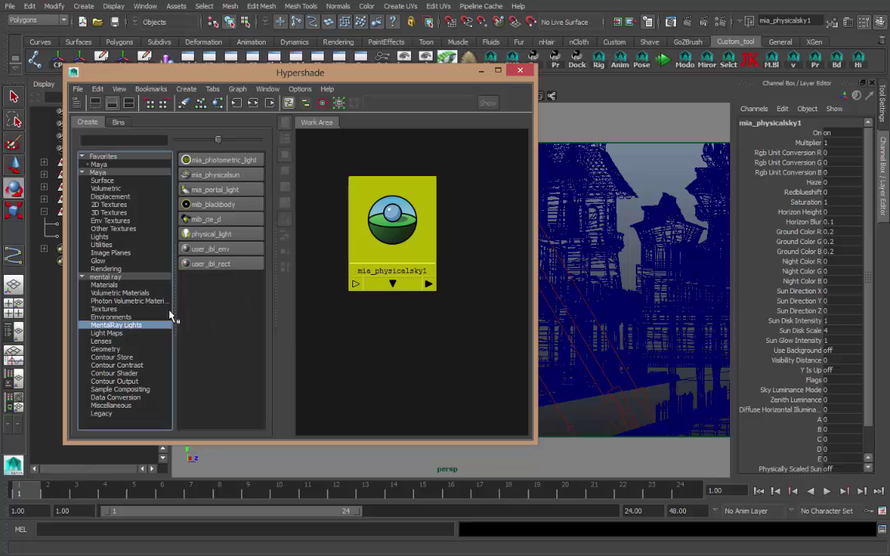
{"action": "left_click", "coordinate": [210, 176]}
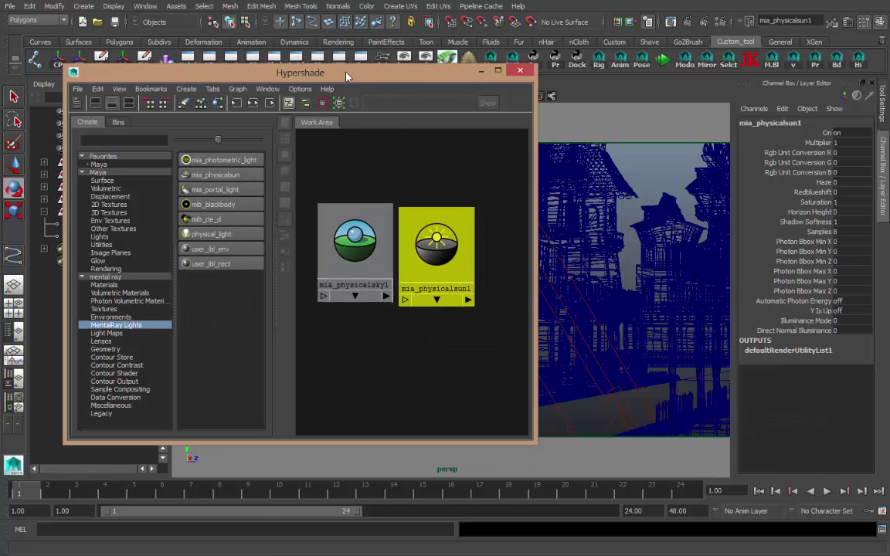
{"action": "mouse_move", "coordinate": [311, 71]}
{"action": "left_mouse_down"}
{"action": "mouse_move", "coordinate": [190, 70]}
{"action": "mouse_move", "coordinate": [323, 78]}
{"action": "left_mouse_up"}
{"action": "left_click_drag", "start_coordinate": [272, 270], "coordinate": [74, 270]}
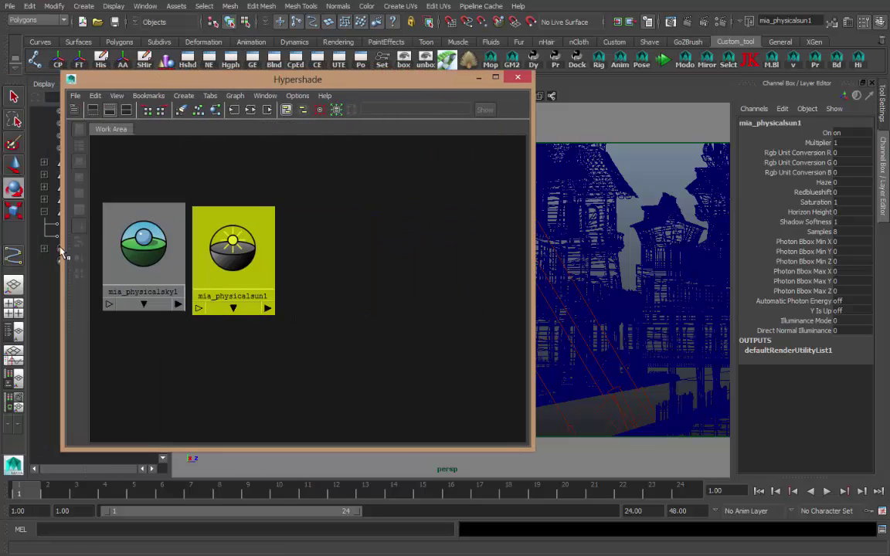
{"action": "scroll", "coordinate": [275, 292], "scroll_direction": "up", "scroll_amount": 2}
{"action": "scroll", "coordinate": [254, 258], "scroll_direction": "up", "scroll_amount": 3}
- Connect the sky's multiplier, rgb_unit_conversion and haze to the matching sun inputs
{"action": "middle_click_drag", "start_coordinate": [252, 257], "coordinate": [397, 254]}
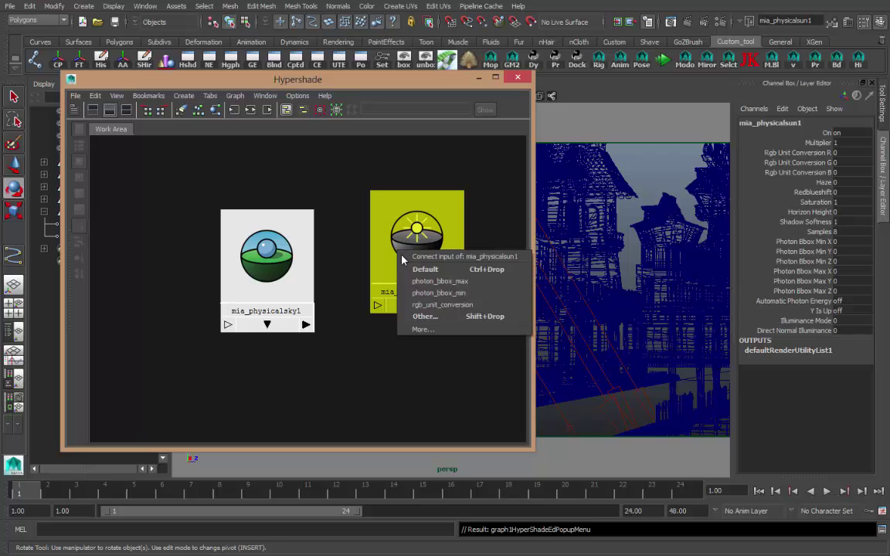
{"action": "left_click", "coordinate": [417, 314]}
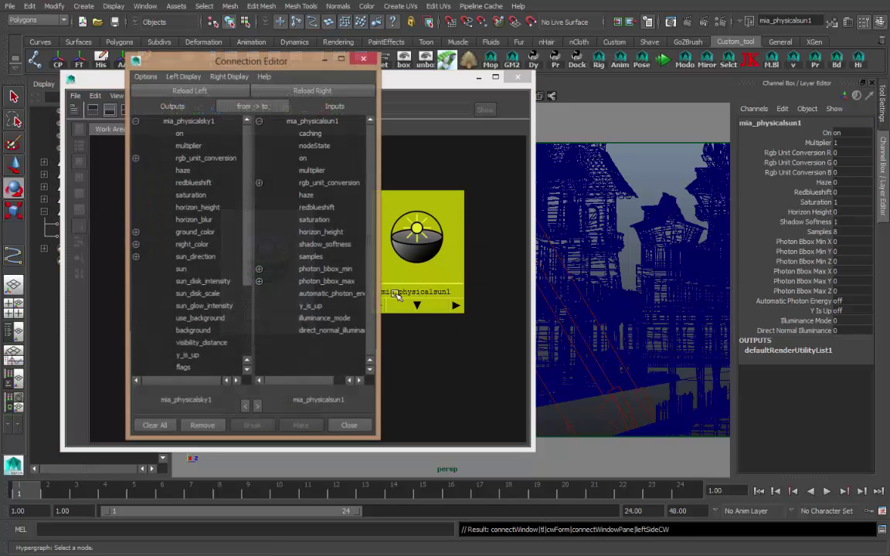
{"action": "left_click", "coordinate": [193, 145]}
{"action": "left_click", "coordinate": [312, 171]}
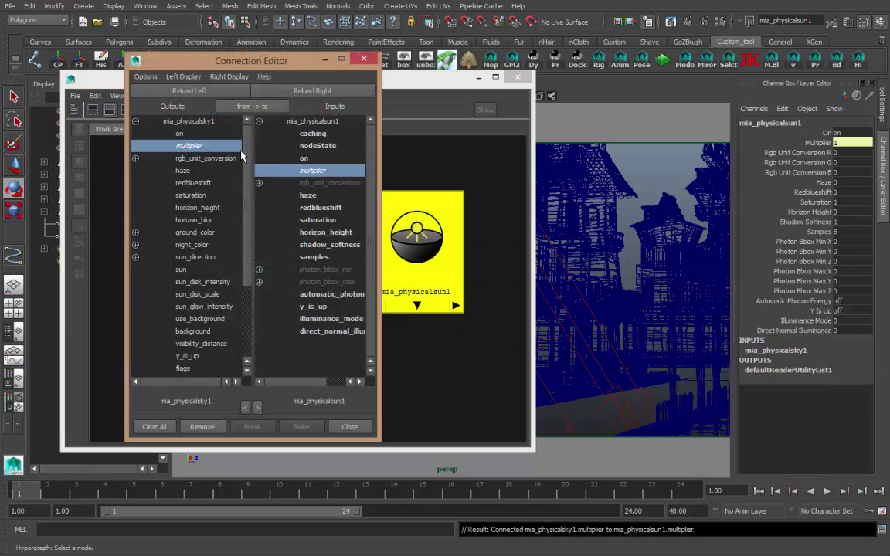
{"action": "left_click", "coordinate": [214, 158]}
{"action": "left_click", "coordinate": [313, 183]}
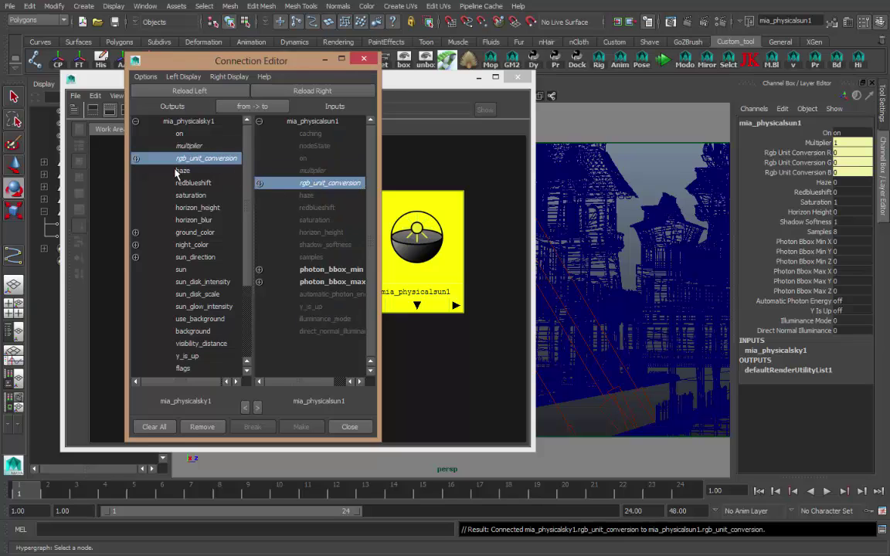
{"action": "left_click", "coordinate": [183, 170]}
{"action": "left_click", "coordinate": [308, 196]}
- Connect redblueshift, saturation, horizon_height and y_is_up from sky to sun
{"action": "left_click", "coordinate": [193, 183]}
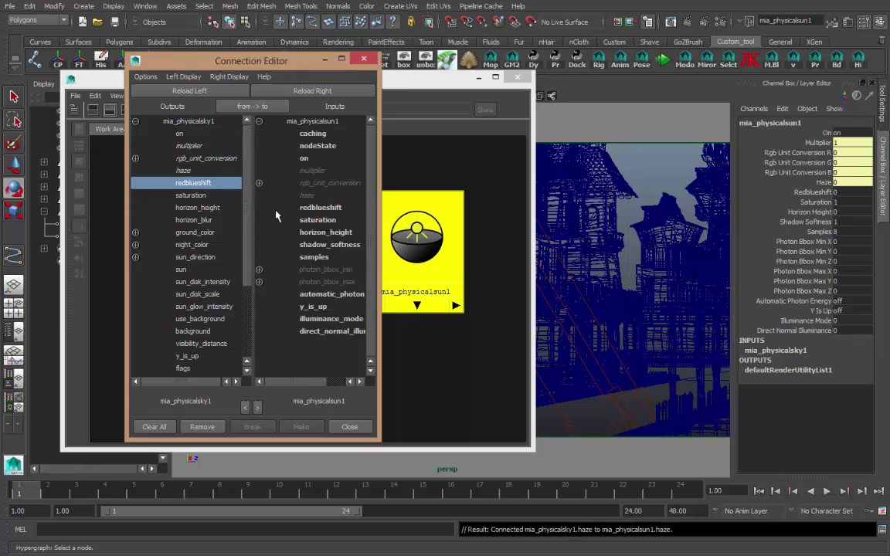
{"action": "left_click", "coordinate": [315, 208]}
{"action": "left_click", "coordinate": [191, 195]}
{"action": "left_click", "coordinate": [317, 220]}
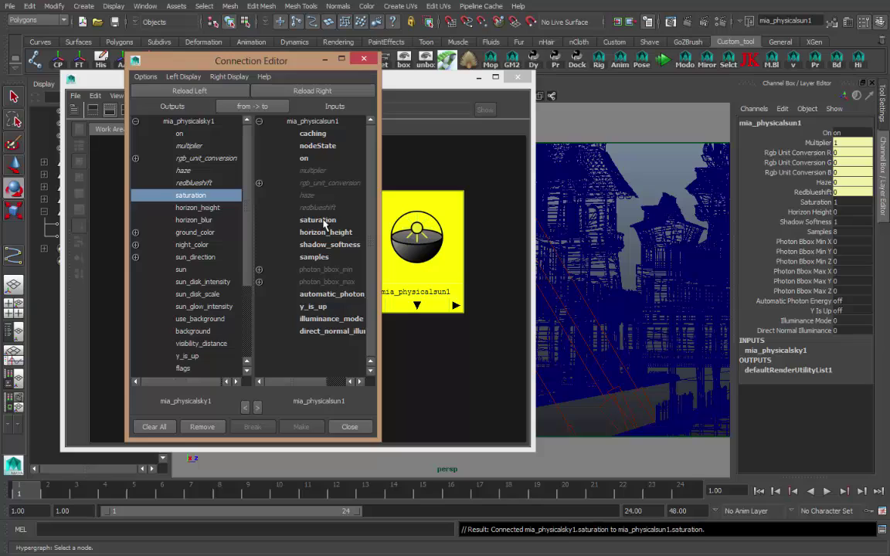
{"action": "left_click", "coordinate": [195, 208]}
{"action": "left_click", "coordinate": [297, 233]}
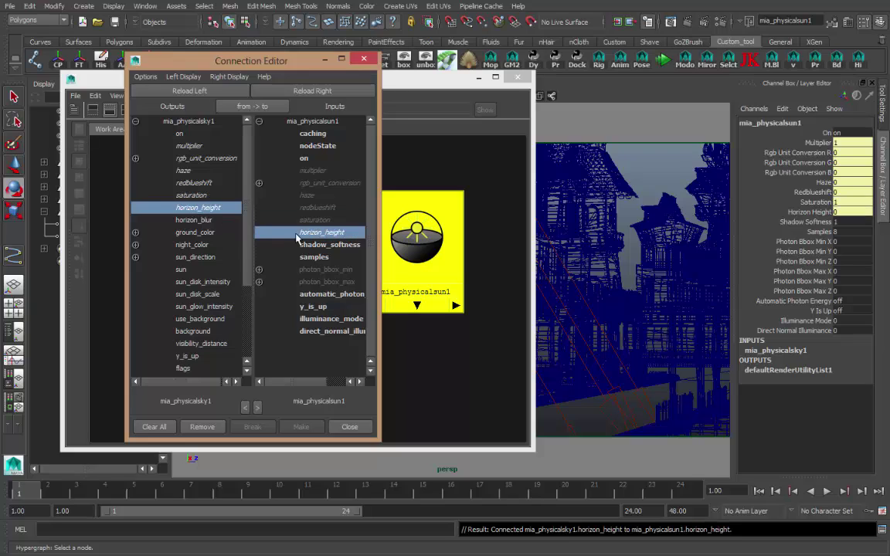
{"action": "scroll", "coordinate": [223, 238], "scroll_direction": "down", "scroll_amount": 2}
{"action": "scroll", "coordinate": [194, 278], "scroll_direction": "down", "scroll_amount": 1}
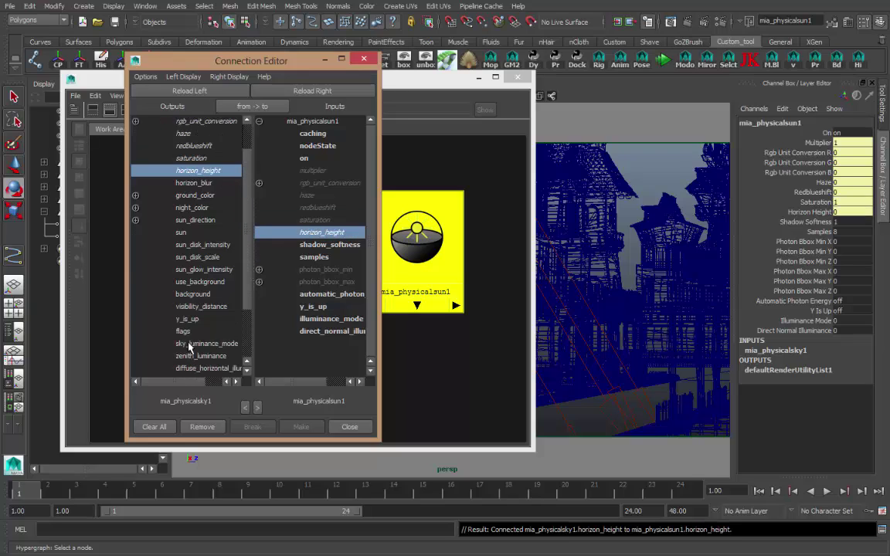
{"action": "left_click", "coordinate": [186, 320]}
{"action": "left_click", "coordinate": [320, 309]}
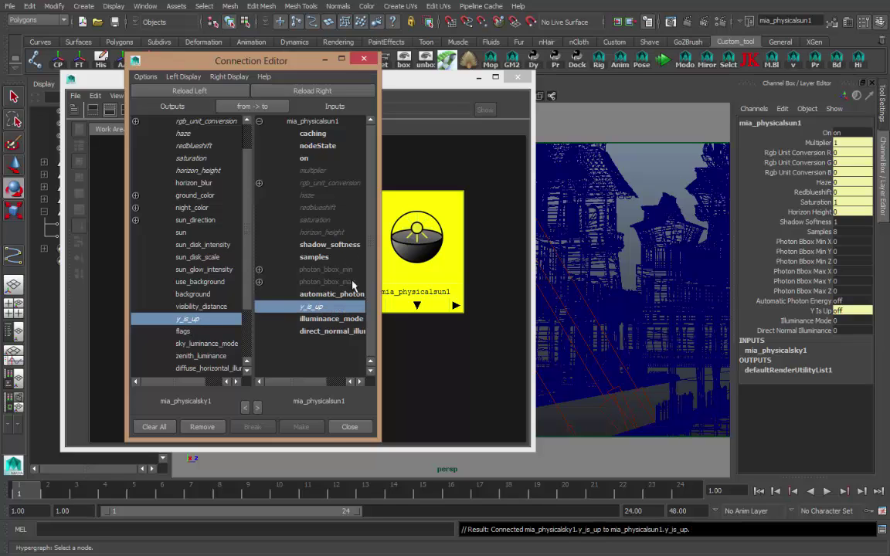
{"action": "left_click", "coordinate": [349, 427]}
- Minimize Hypershade and run a mental ray test render with the physical sun and sky, then close it
{"action": "left_click", "coordinate": [275, 269]}
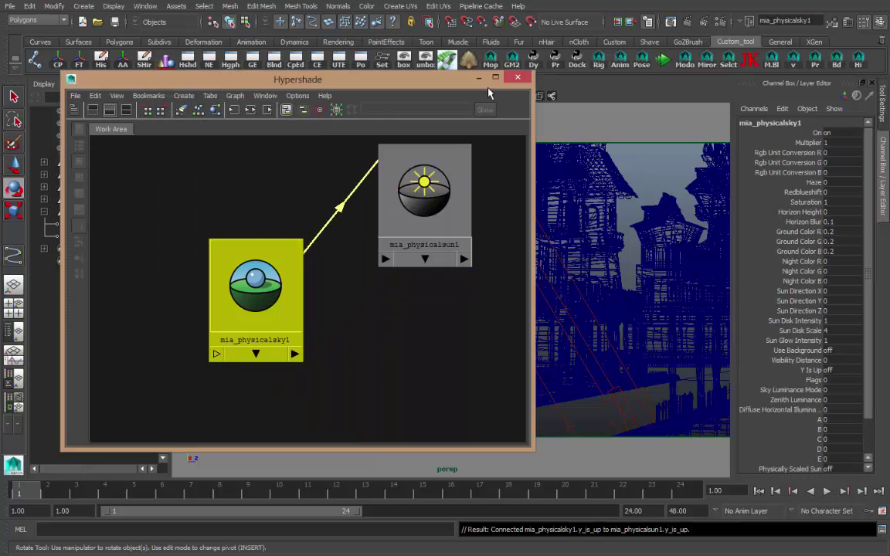
{"action": "left_click_drag", "start_coordinate": [438, 79], "coordinate": [344, 115]}
{"action": "left_click", "coordinate": [383, 115]}
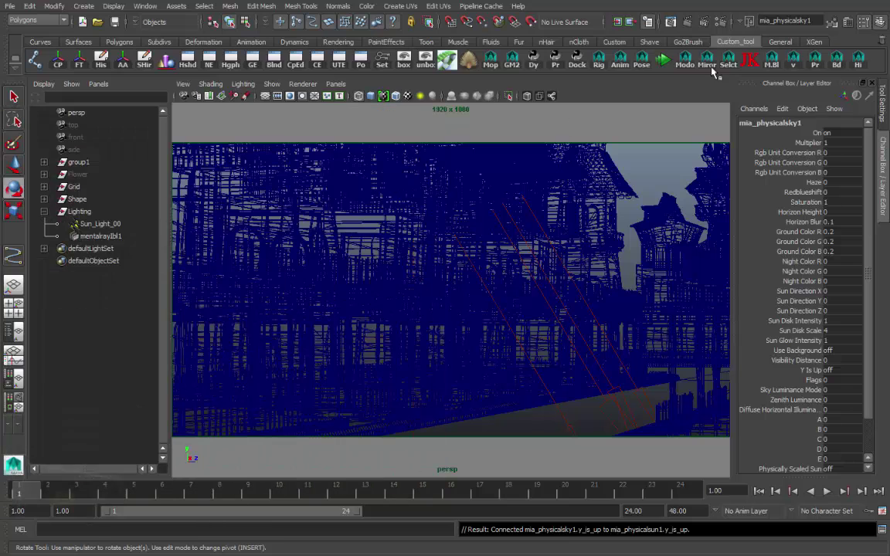
{"action": "left_click", "coordinate": [617, 22]}
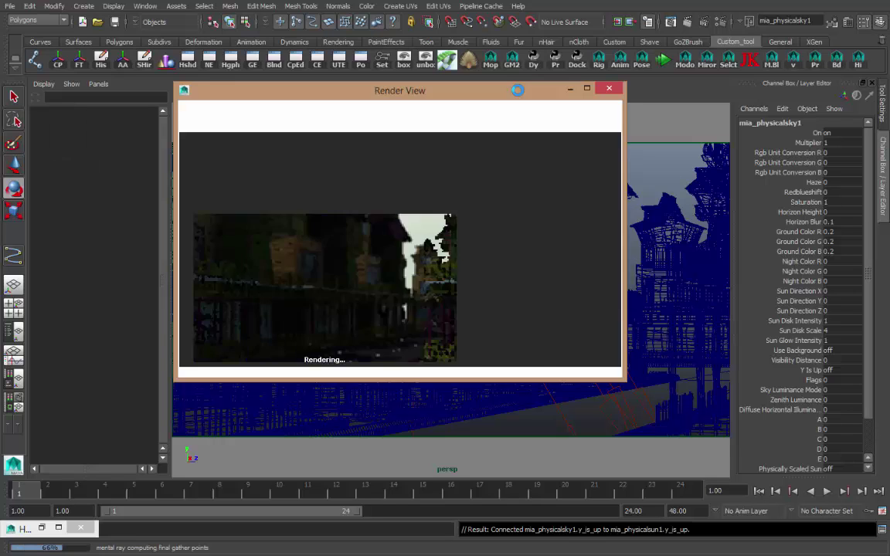
{"action": "left_click", "coordinate": [608, 88]}
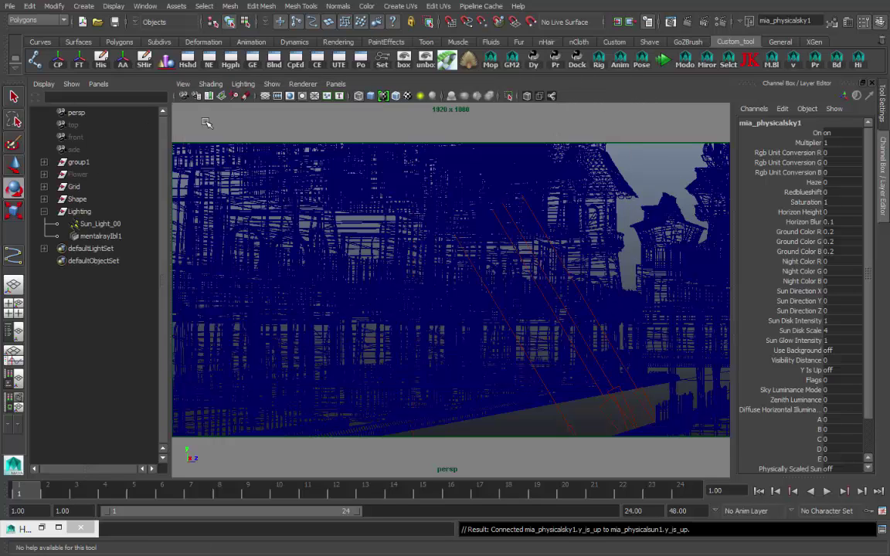
{"action": "key", "text": "ctrl+a"}
- Assign mia_exposure_simple as perspShape's lens shader with Knee 1.000 and Compression 0.000
{"action": "scroll", "coordinate": [867, 382], "scroll_direction": "down", "scroll_amount": 2}
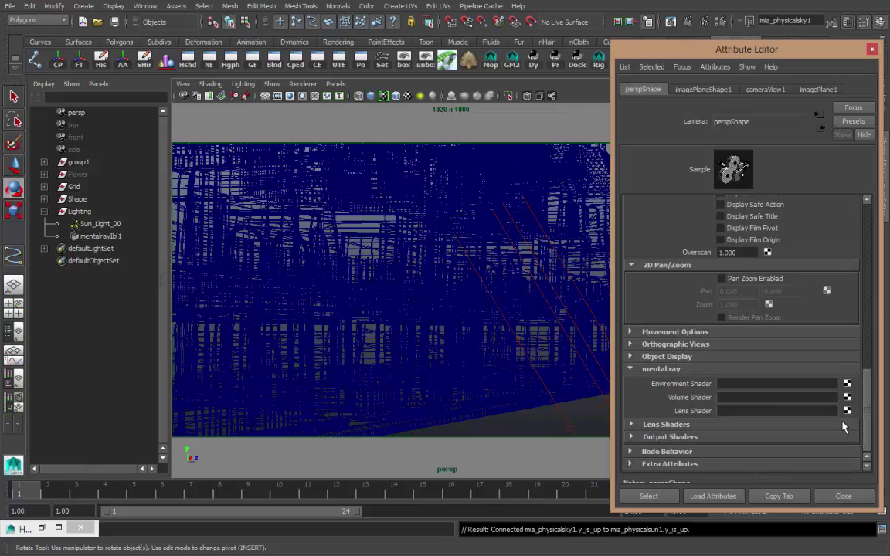
{"action": "left_click", "coordinate": [847, 411]}
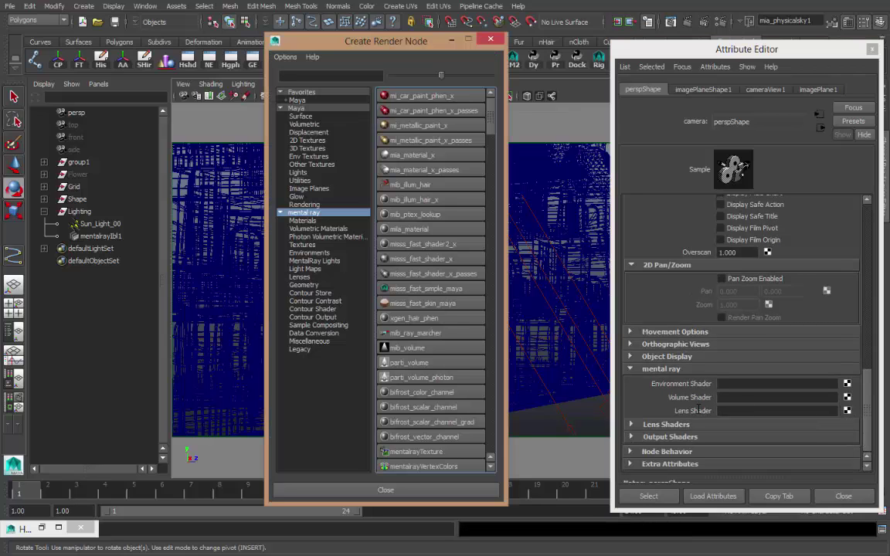
{"action": "left_click", "coordinate": [300, 278]}
{"action": "left_click", "coordinate": [440, 114]}
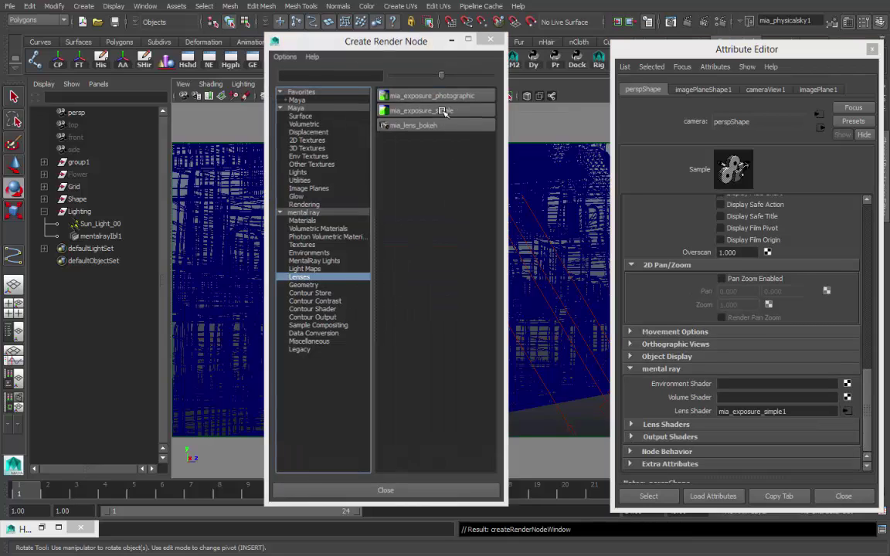
{"action": "left_click", "coordinate": [743, 244]}
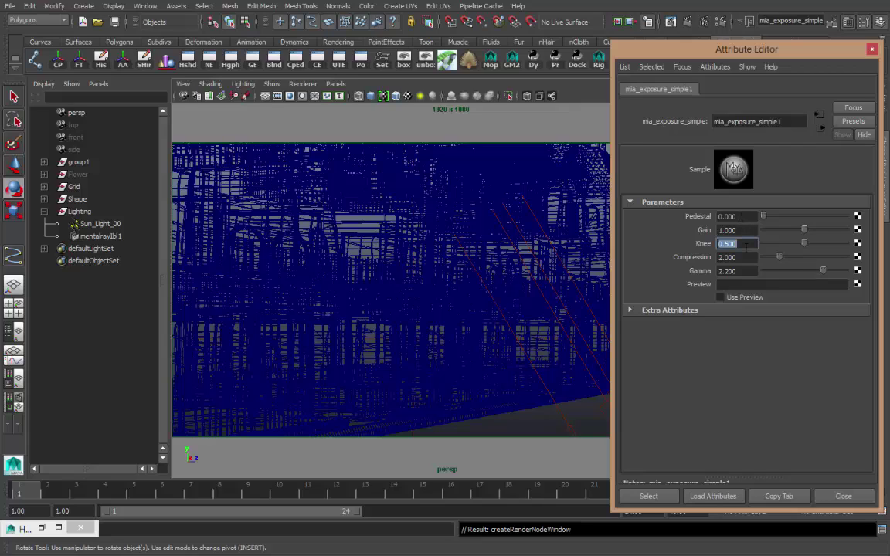
{"action": "type", "text": "1.00"}
{"action": "left_click", "coordinate": [742, 258]}
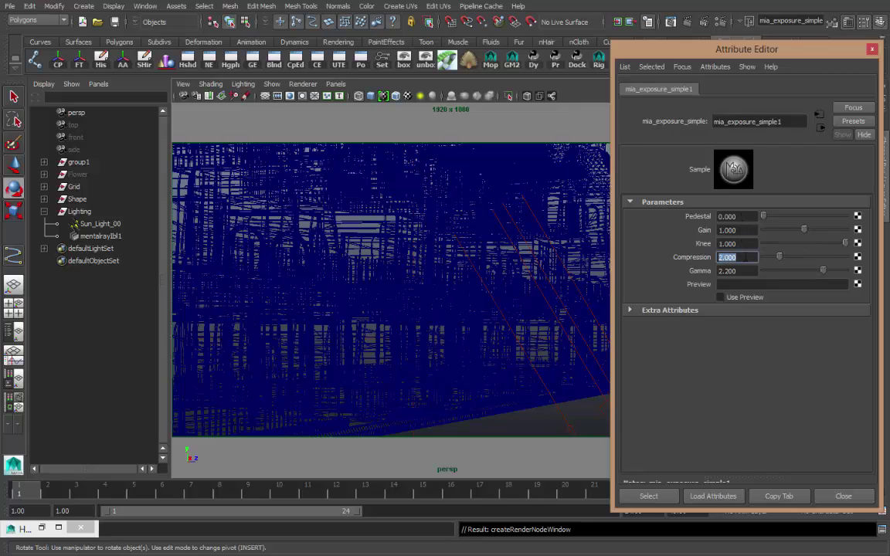
{"action": "type", "text": "0"}
{"action": "key", "text": "Return"}
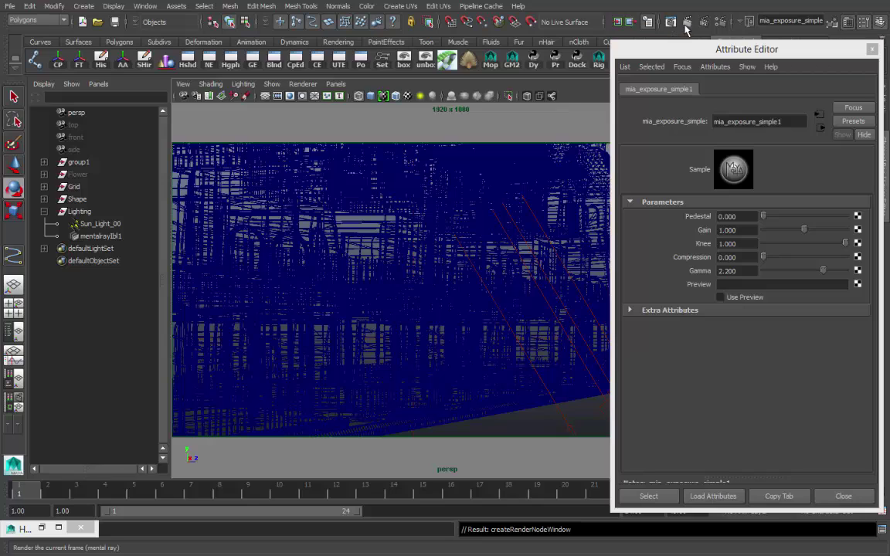
- Set mia_exposure_simple1 Gamma to 1.1 and compare renders before and after the change
{"action": "left_click", "coordinate": [685, 23]}
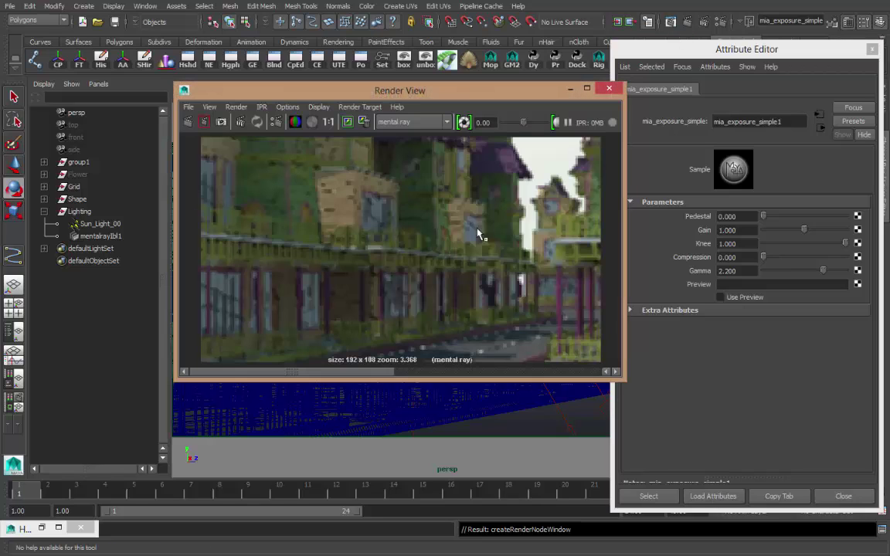
{"action": "left_click", "coordinate": [661, 276]}
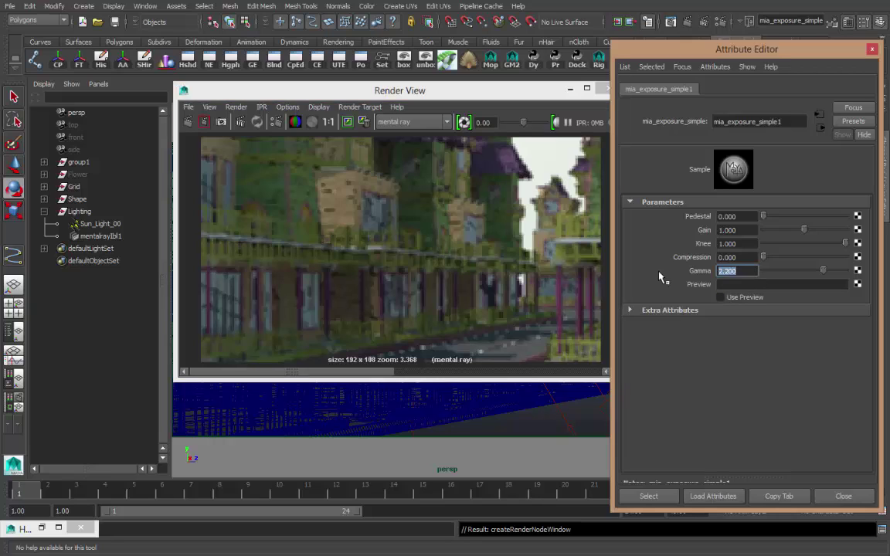
{"action": "type", "text": "1.1"}
{"action": "key", "text": "Return"}
{"action": "left_click", "coordinate": [196, 123]}
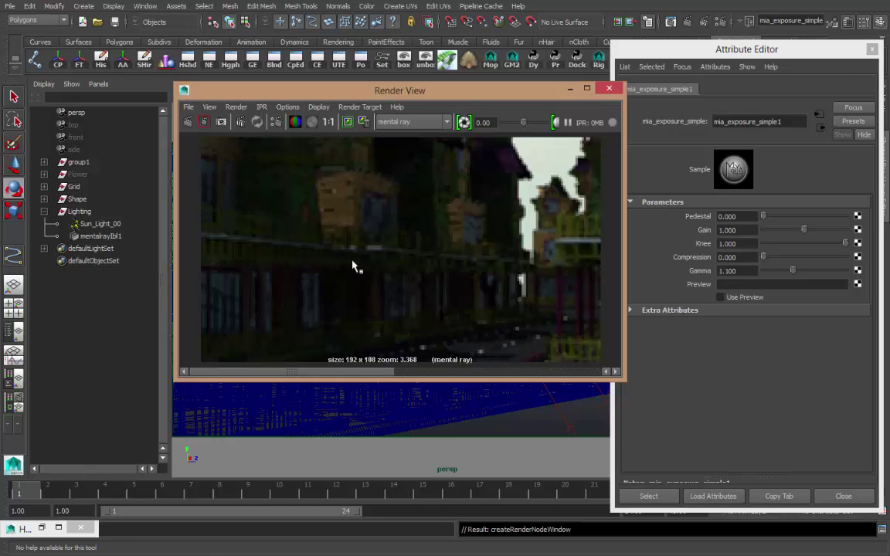
{"action": "left_click", "coordinate": [570, 88]}
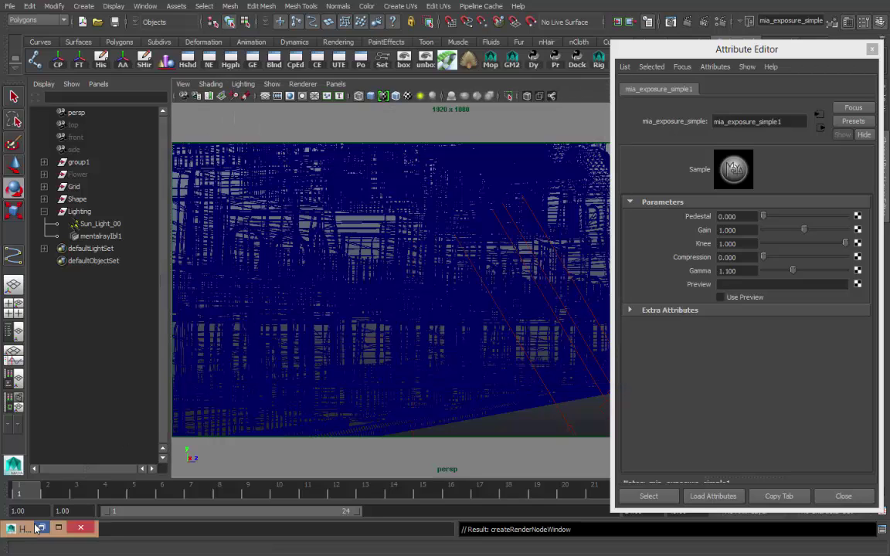
- Link mia_physicalsky1's Sun attribute to the mia_physicalsky1 node itself
{"action": "left_click", "coordinate": [36, 528]}
{"action": "left_click_drag", "start_coordinate": [160, 324], "coordinate": [200, 344]}
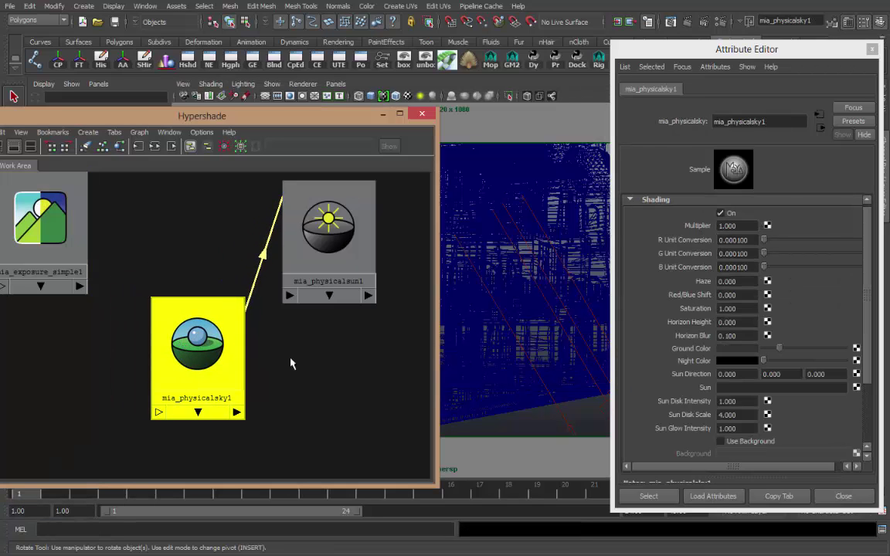
{"action": "double_click", "coordinate": [782, 121]}
{"action": "key", "text": "ctrl+c"}
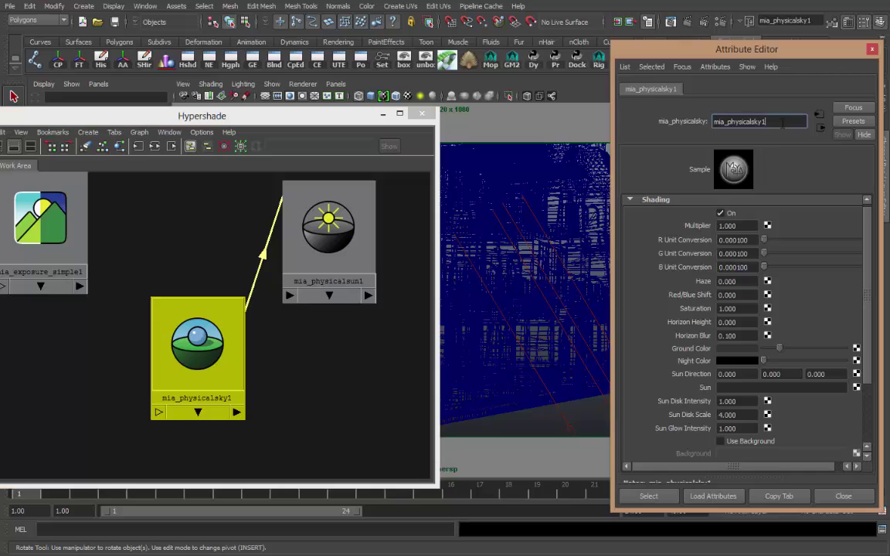
{"action": "left_click", "coordinate": [742, 387]}
{"action": "key", "text": "ctrl+v"}
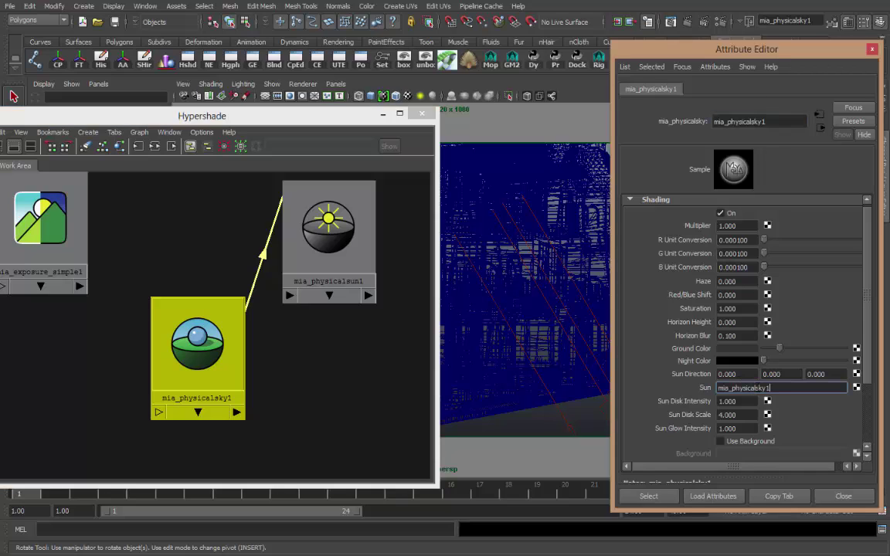
{"action": "key", "text": "Return"}
- Move the Hypershade aside and test-render the current frame of the street
{"action": "left_click", "coordinate": [324, 359]}
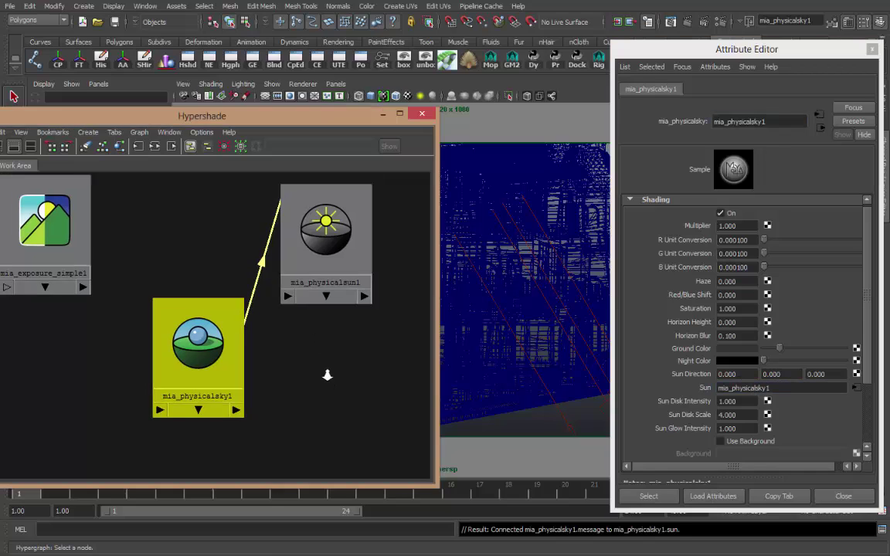
{"action": "scroll", "coordinate": [347, 343], "scroll_direction": "down", "scroll_amount": 1}
{"action": "mouse_move", "coordinate": [352, 122]}
{"action": "left_mouse_down"}
{"action": "mouse_move", "coordinate": [310, 139]}
{"action": "mouse_move", "coordinate": [317, 149]}
{"action": "left_mouse_up"}
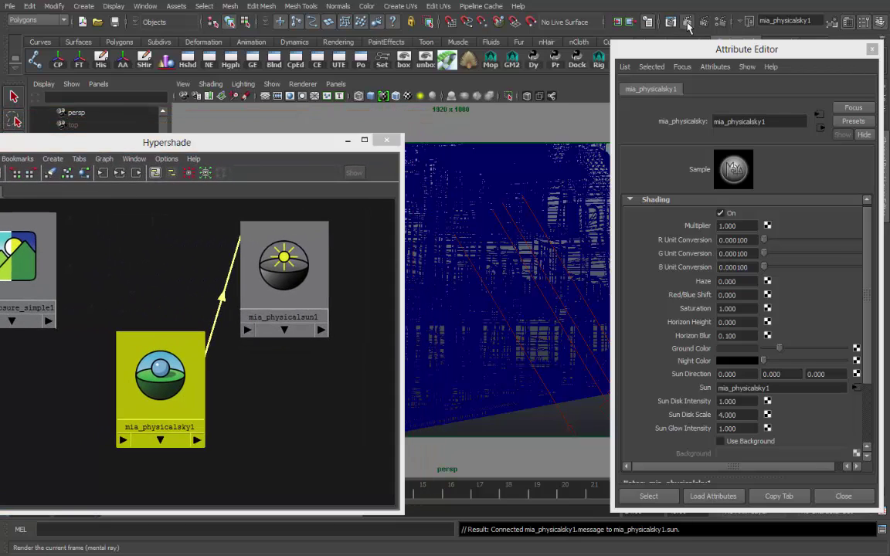
{"action": "left_click", "coordinate": [688, 25]}
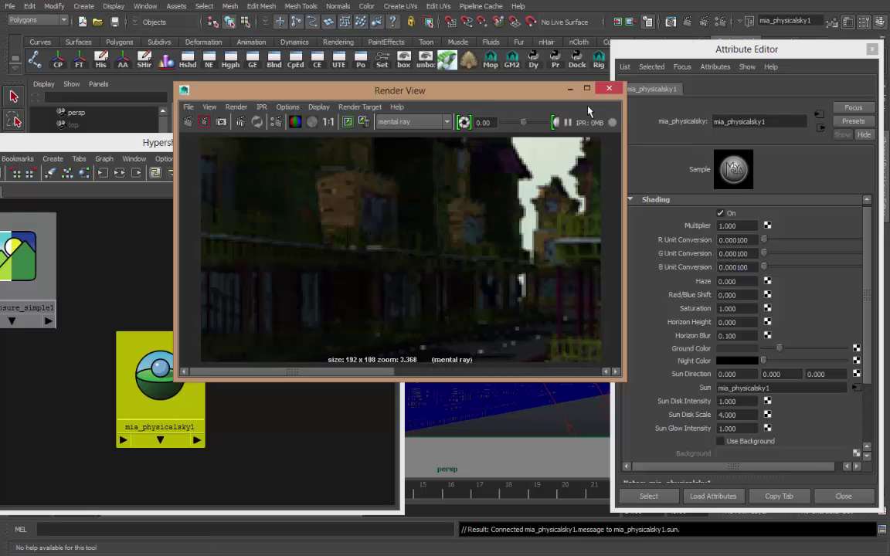
- Make mia_physicalsky1 the persp camera's Environment Shader and test-render the blue-sky street
{"action": "left_click", "coordinate": [609, 88]}
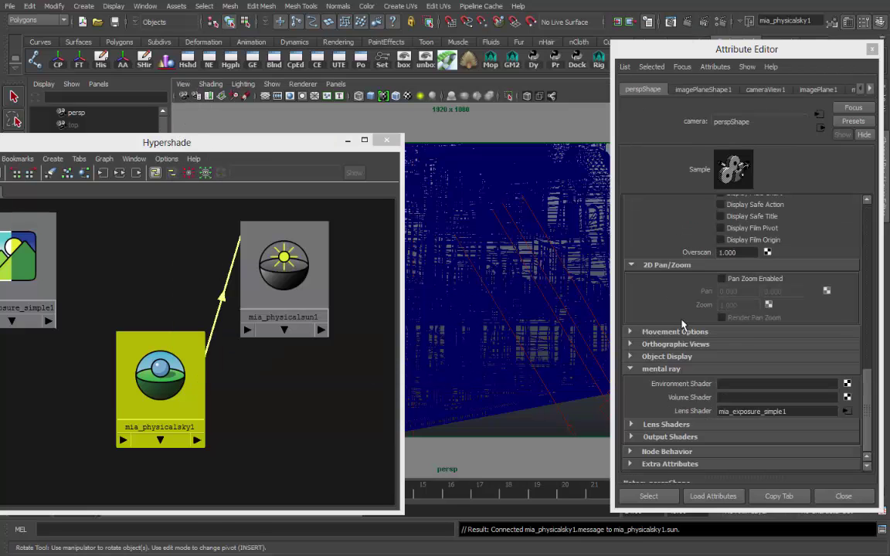
{"action": "scroll", "coordinate": [773, 340], "scroll_direction": "up", "scroll_amount": 5}
{"action": "scroll", "coordinate": [734, 355], "scroll_direction": "down", "scroll_amount": 3}
{"action": "scroll", "coordinate": [692, 378], "scroll_direction": "down", "scroll_amount": 2}
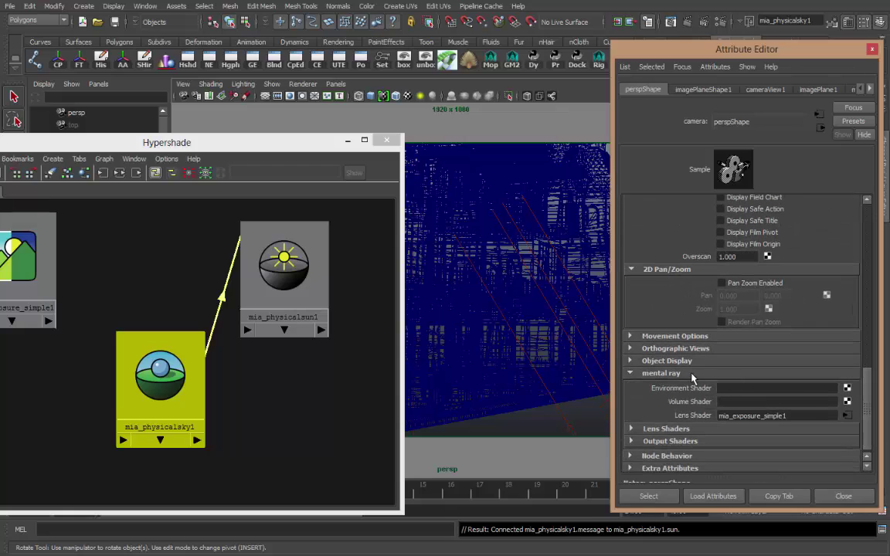
{"action": "middle_click_drag", "start_coordinate": [158, 386], "coordinate": [709, 392]}
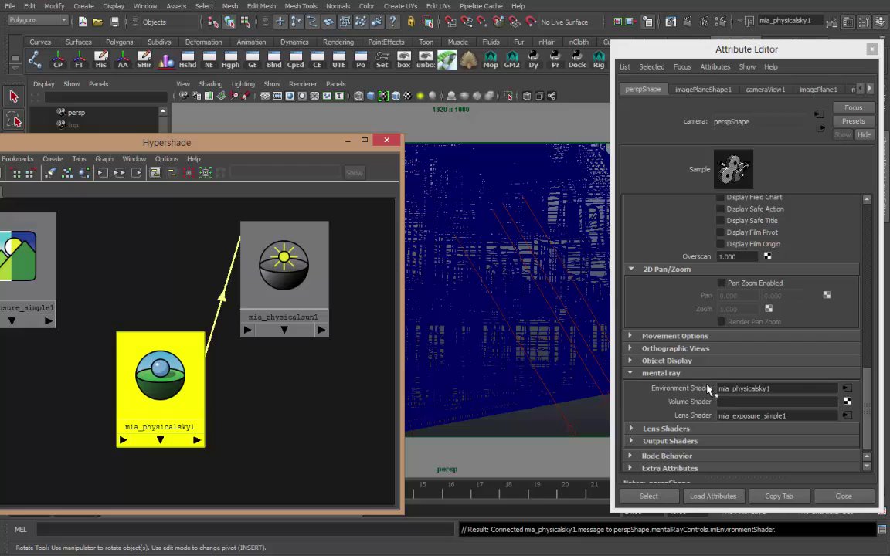
{"action": "left_click", "coordinate": [787, 388]}
{"action": "key", "text": "Return"}
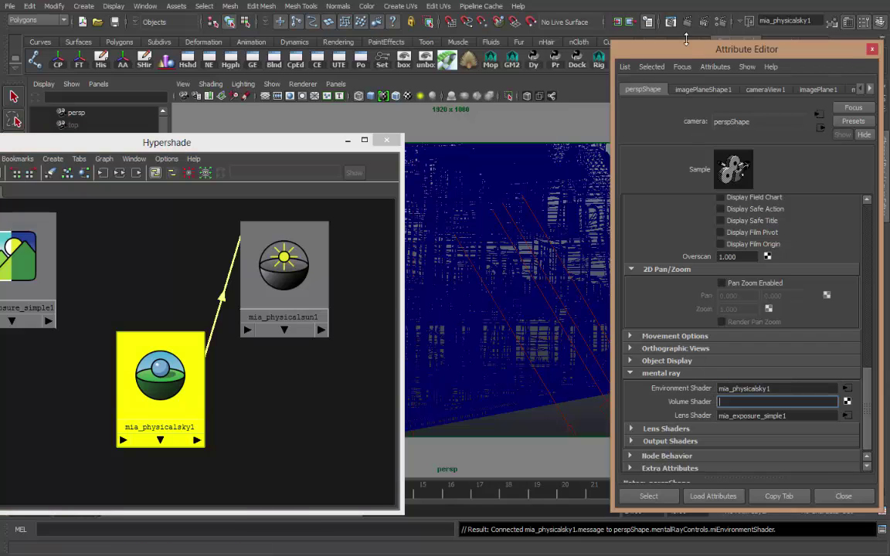
{"action": "left_click", "coordinate": [686, 23]}
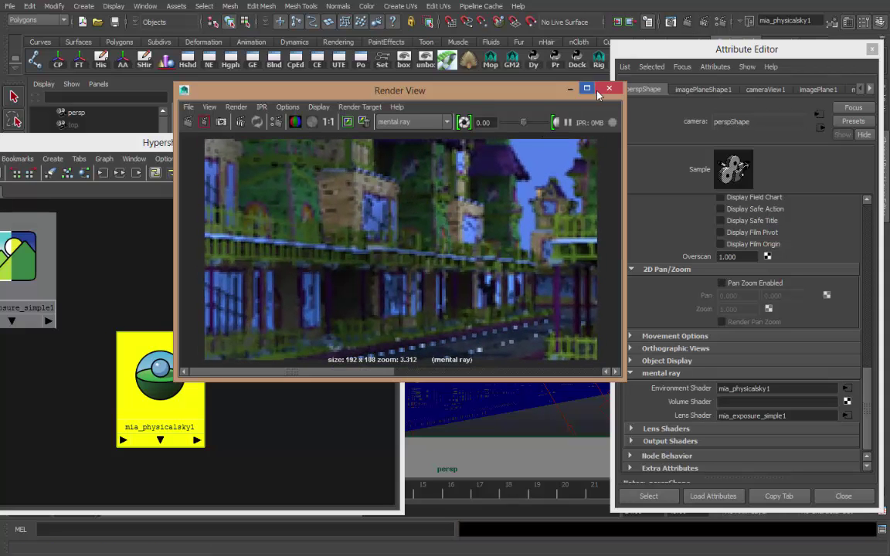
{"action": "left_click", "coordinate": [569, 89]}
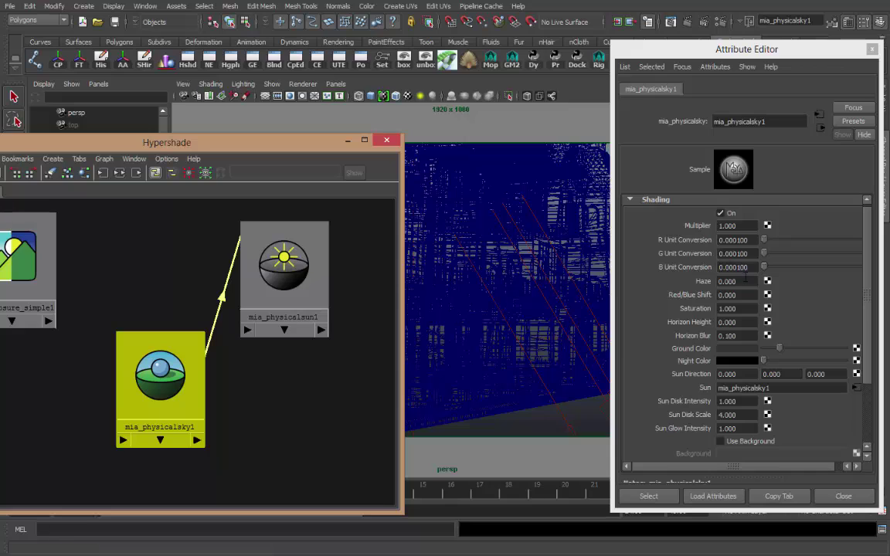
- Set the sky's Red/Blue Shift to 0.2, render, and keep the image
{"action": "left_click", "coordinate": [738, 295]}
{"action": "type", "text": "0.200"}
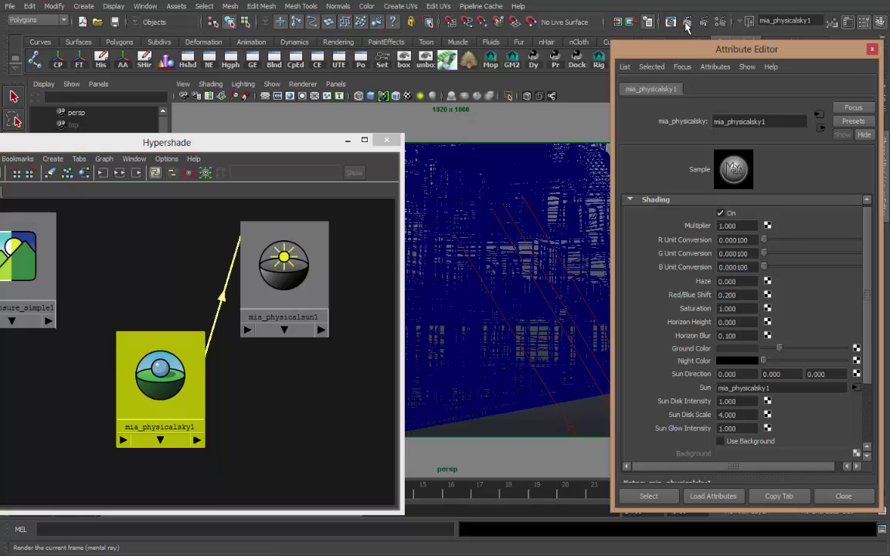
{"action": "left_click", "coordinate": [618, 21]}
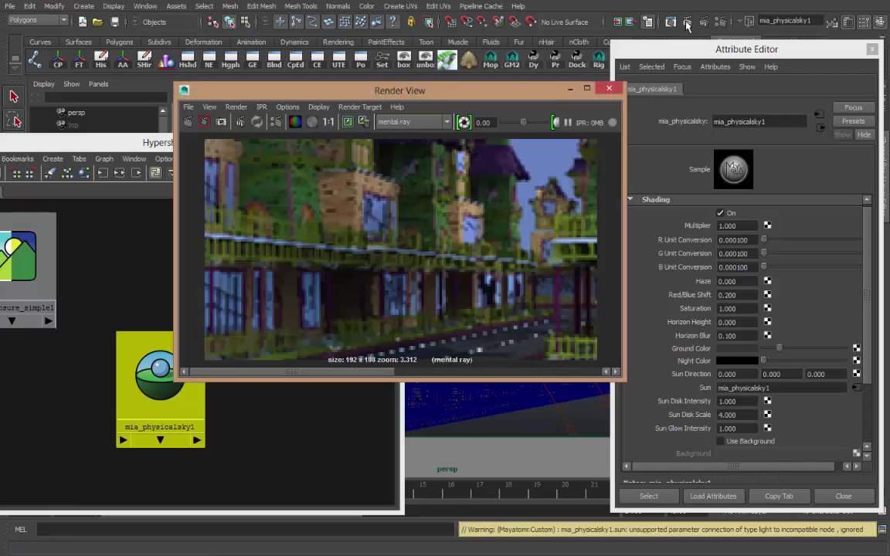
{"action": "left_click", "coordinate": [349, 123]}
- Try a sky Haze of 1 and compare its render with the kept one
{"action": "left_click", "coordinate": [738, 282]}
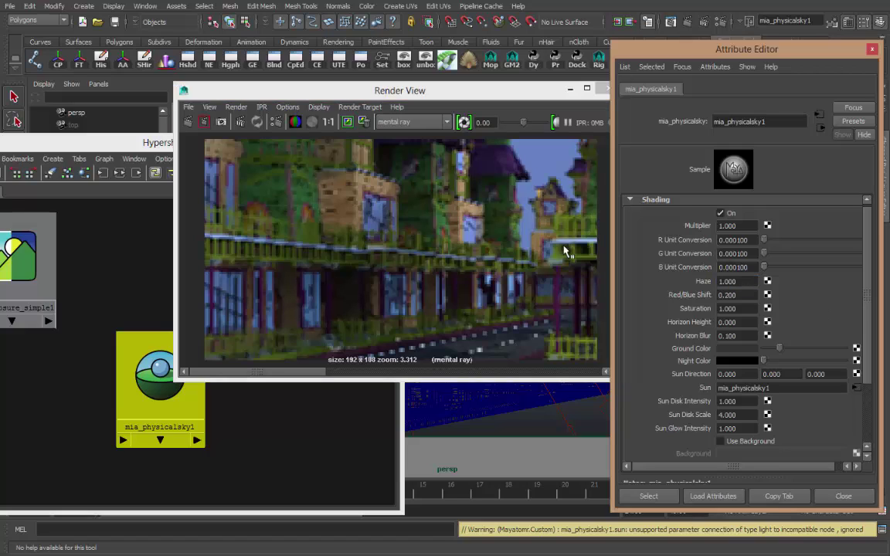
{"action": "left_click", "coordinate": [189, 122]}
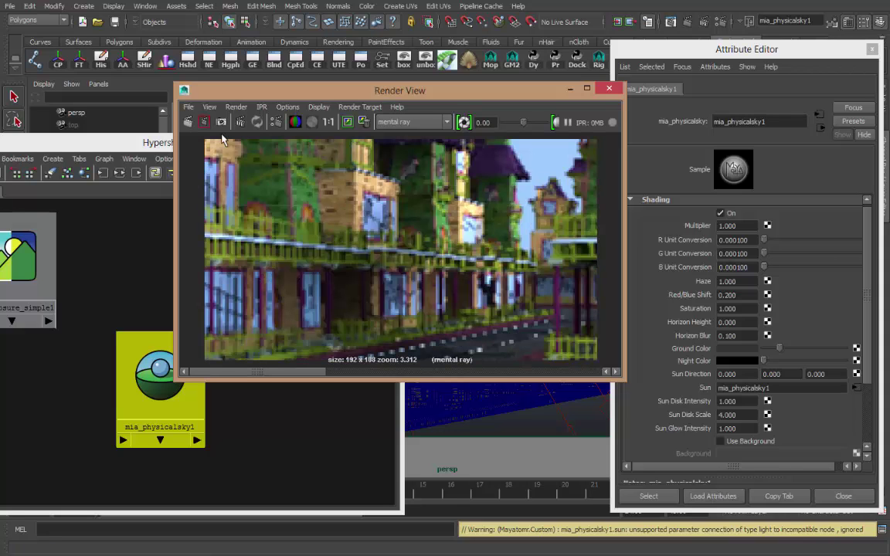
{"action": "left_click", "coordinate": [608, 88]}
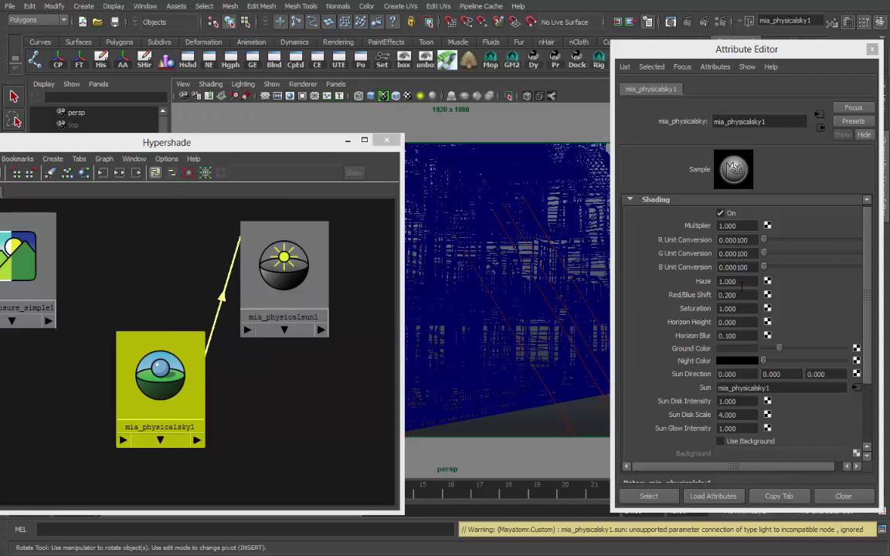
{"action": "left_click", "coordinate": [746, 281]}
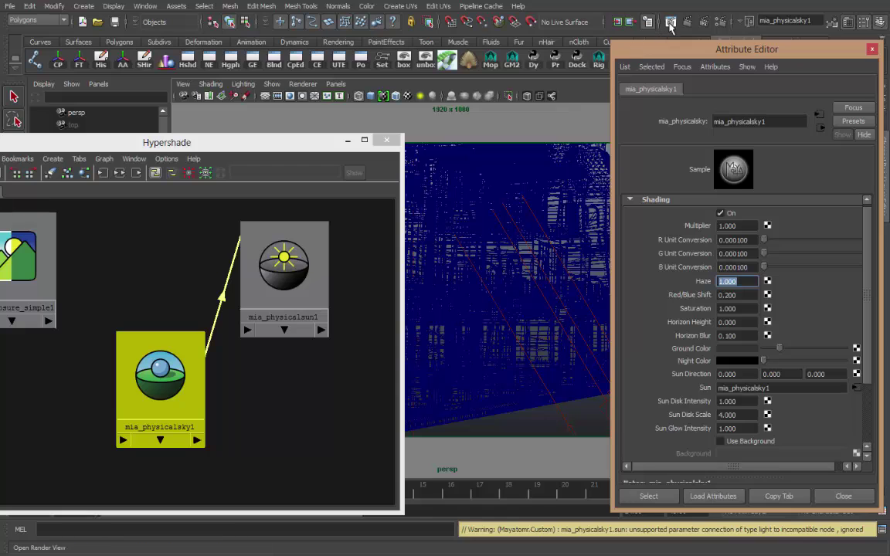
{"action": "left_click", "coordinate": [601, 22]}
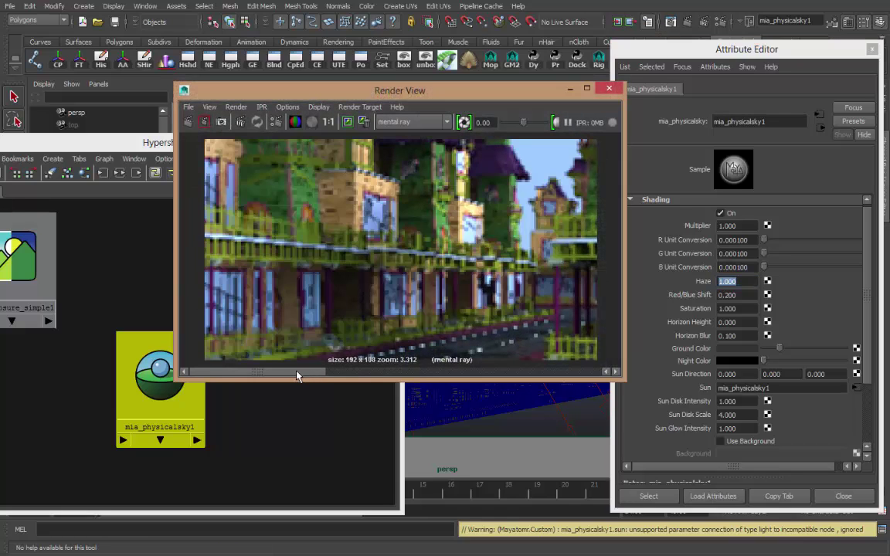
{"action": "left_click", "coordinate": [609, 89]}
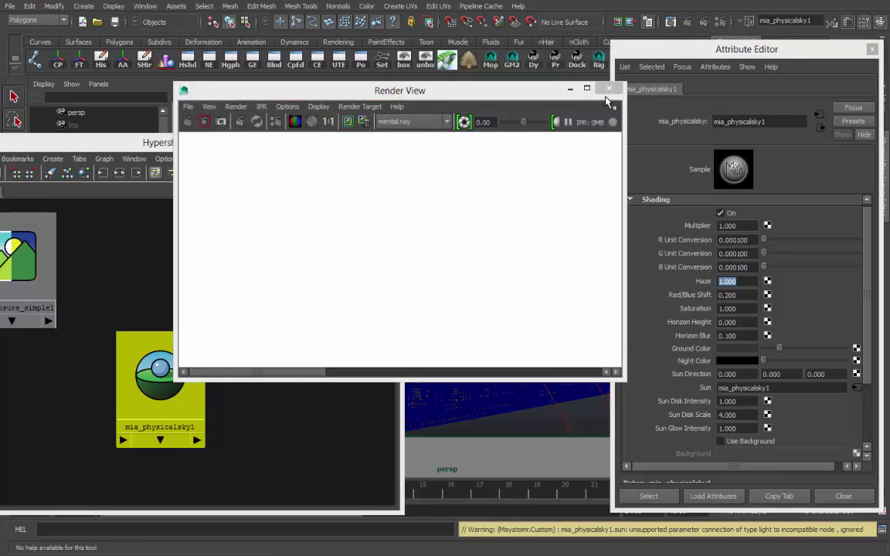
- Set the sky Haze to 0.2, minimize the Hypershade, and re-render the street
{"action": "left_click", "coordinate": [662, 281]}
{"action": "type", "text": "0.2"}
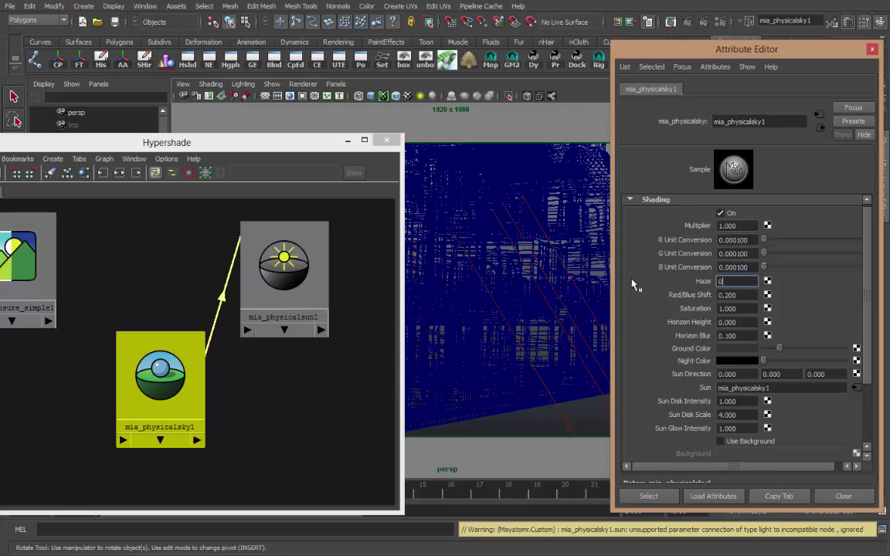
{"action": "key", "text": "Return"}
{"action": "left_click", "coordinate": [347, 141]}
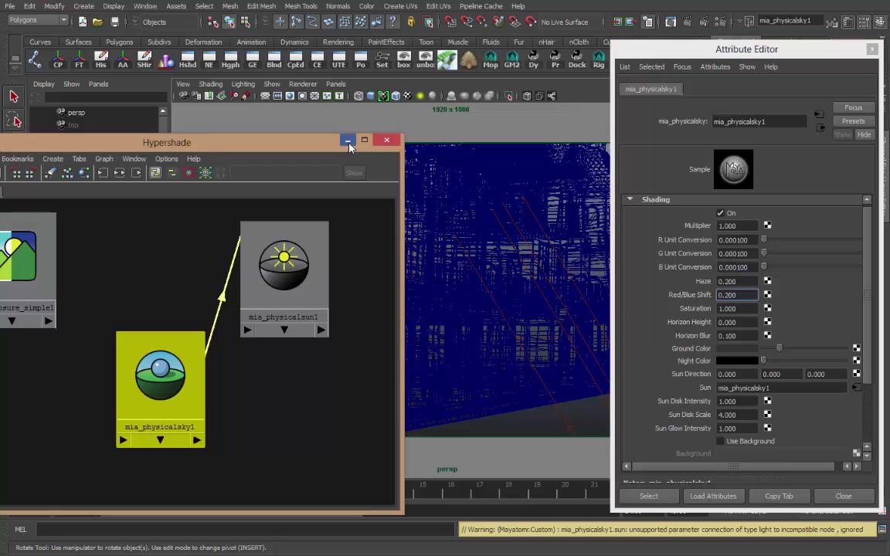
{"action": "left_click", "coordinate": [691, 24]}
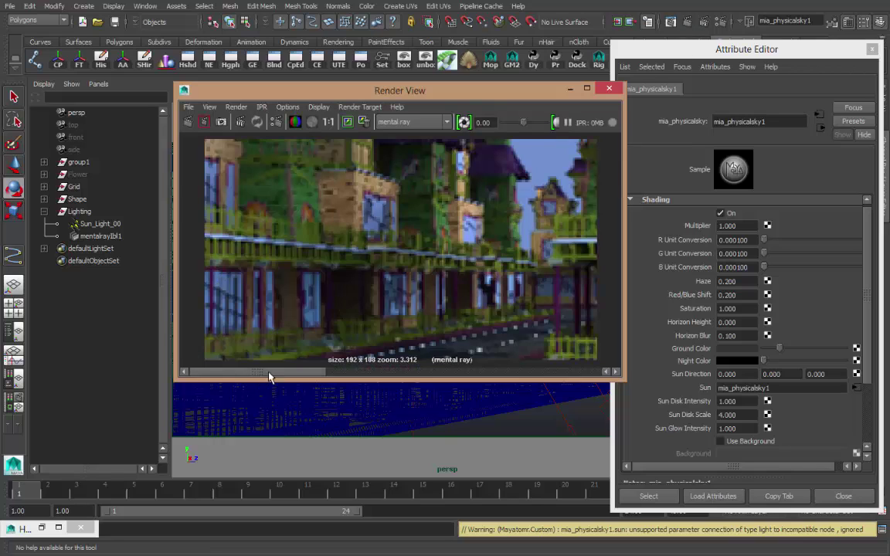
{"action": "left_click_drag", "start_coordinate": [270, 377], "coordinate": [330, 373]}
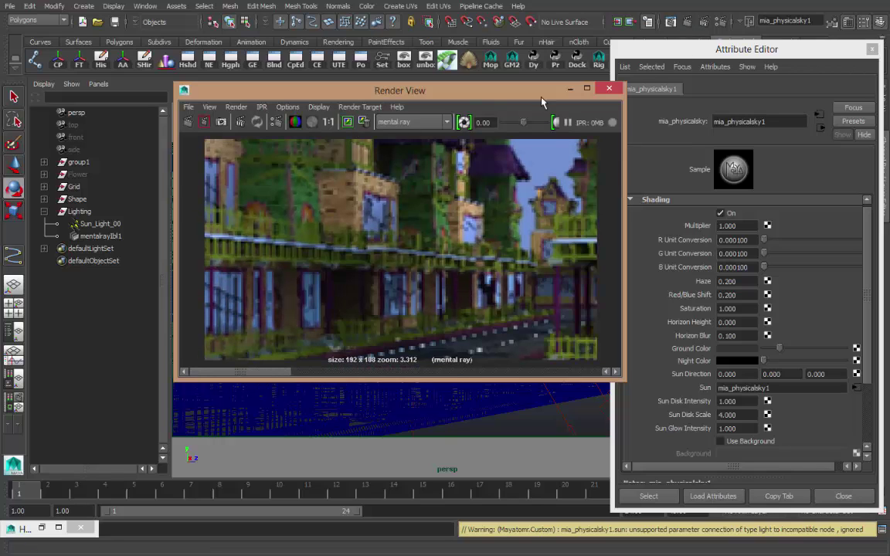
- Select Sun_Light_00, set its Intensity to 2, and test-render
{"action": "left_click", "coordinate": [609, 89]}
{"action": "left_click", "coordinate": [99, 223]}
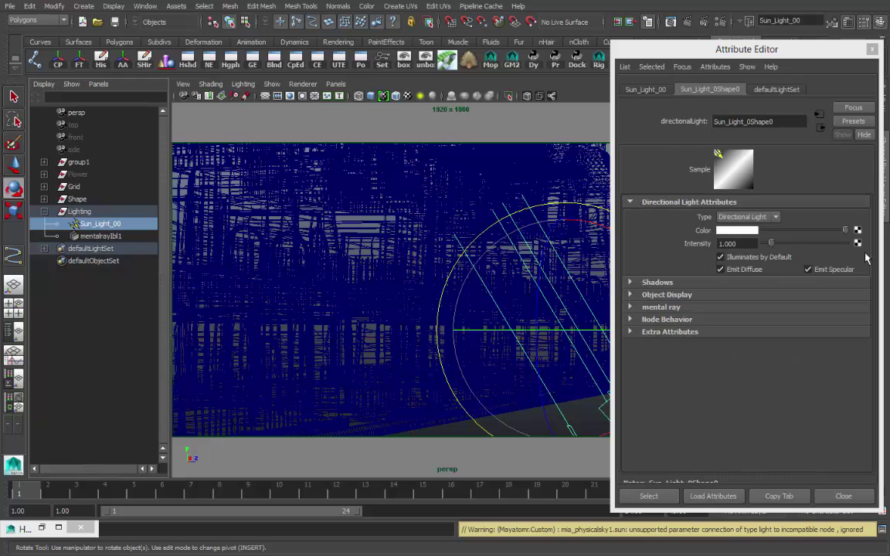
{"action": "left_click", "coordinate": [734, 244]}
{"action": "type", "text": "2"}
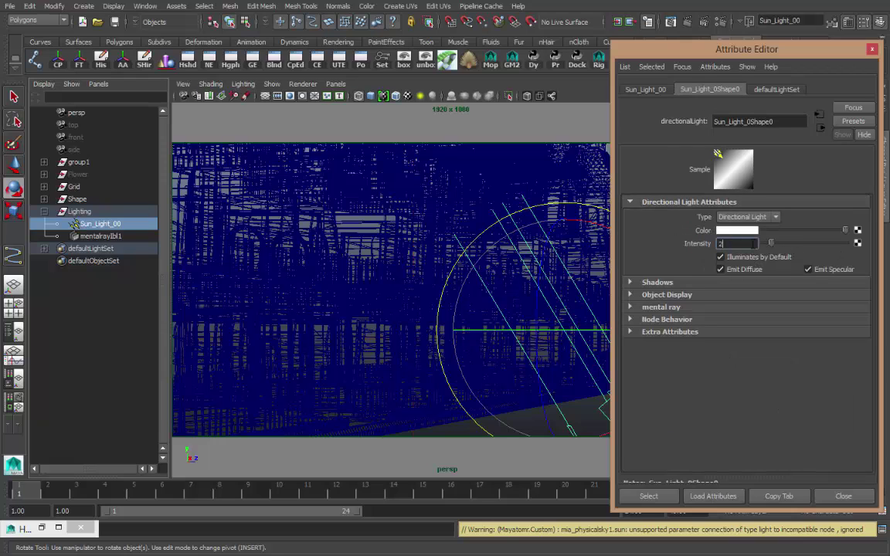
{"action": "key", "text": "Return"}
{"action": "left_click", "coordinate": [686, 22]}
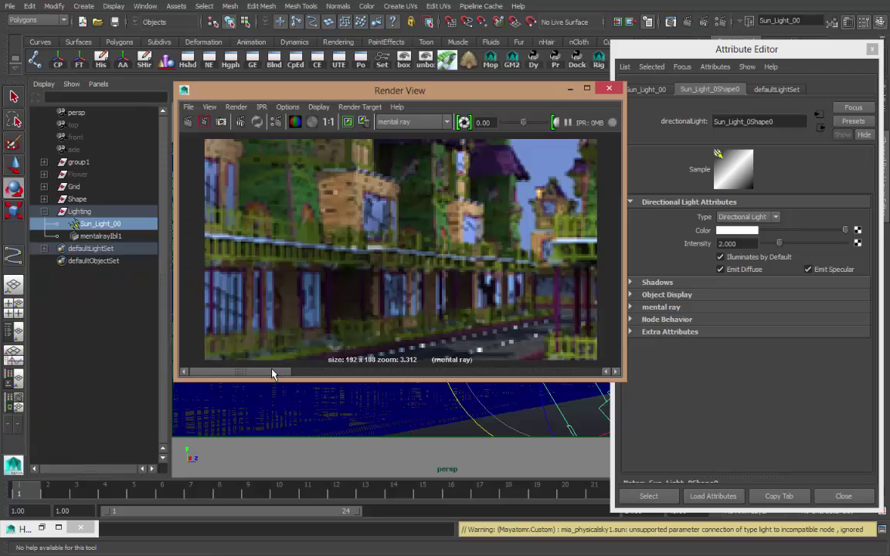
{"action": "left_click_drag", "start_coordinate": [272, 374], "coordinate": [323, 373]}
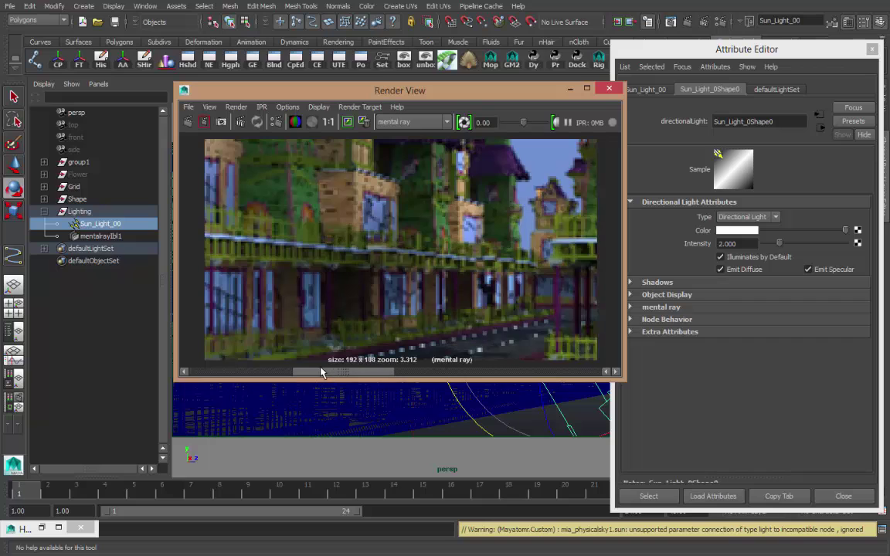
- Raise Sun_Light_00 Intensity to 3 and re-render the street
{"action": "left_click", "coordinate": [729, 244]}
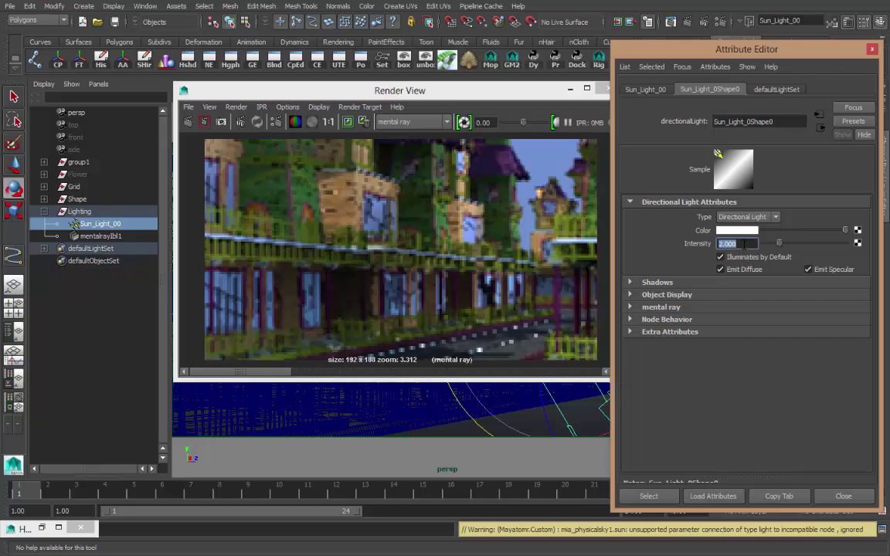
{"action": "type", "text": "3"}
{"action": "key", "text": "Return"}
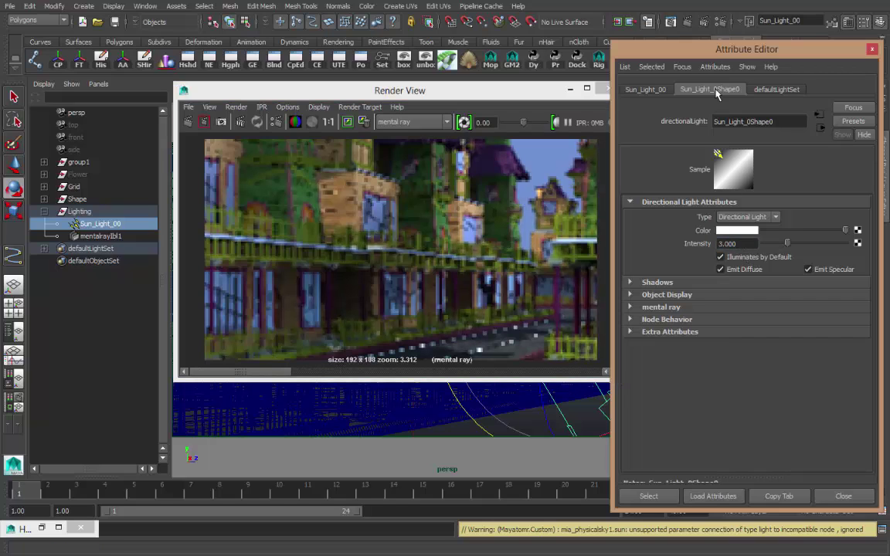
{"action": "left_click", "coordinate": [688, 22]}
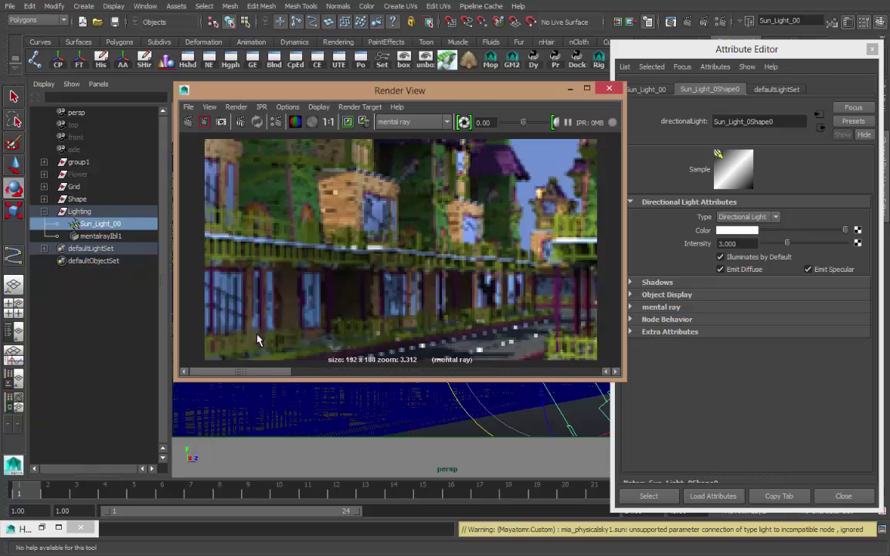
{"action": "left_click", "coordinate": [611, 91]}
- Raise Sun_Light_00 Intensity to 4, re-render, then close the render window
{"action": "left_click", "coordinate": [740, 244]}
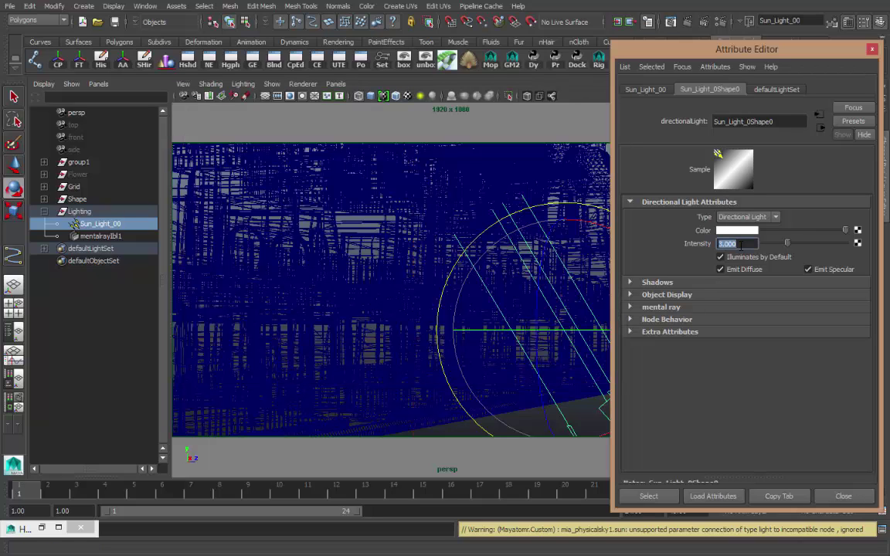
{"action": "type", "text": "4"}
{"action": "key", "text": "Return"}
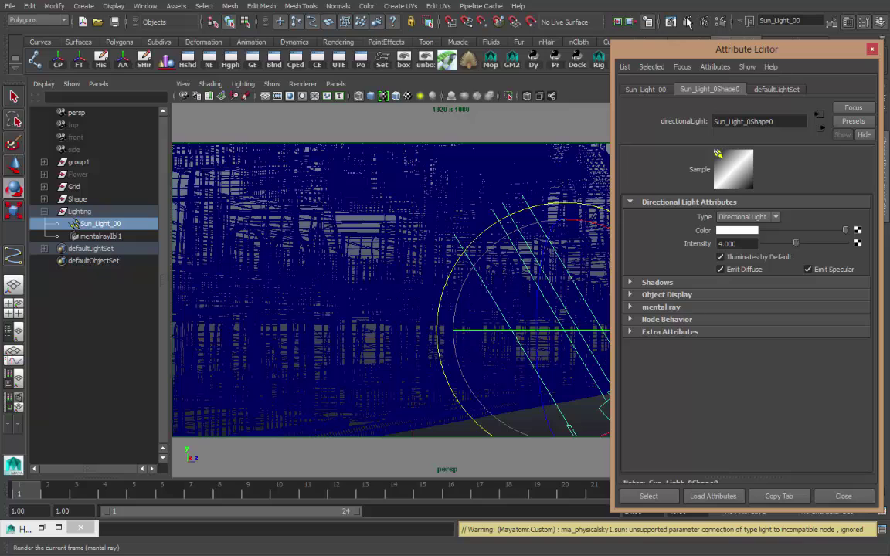
{"action": "left_click", "coordinate": [686, 23]}
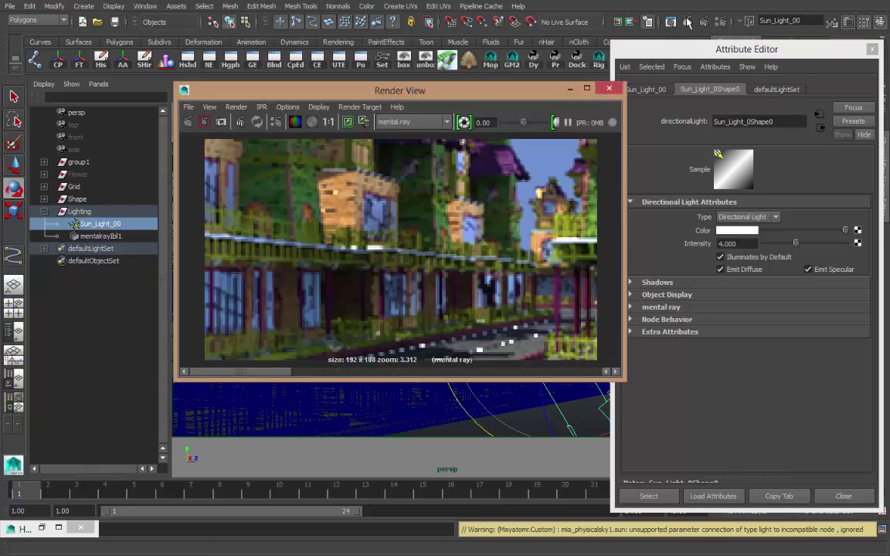
{"action": "left_click_drag", "start_coordinate": [235, 372], "coordinate": [338, 372]}
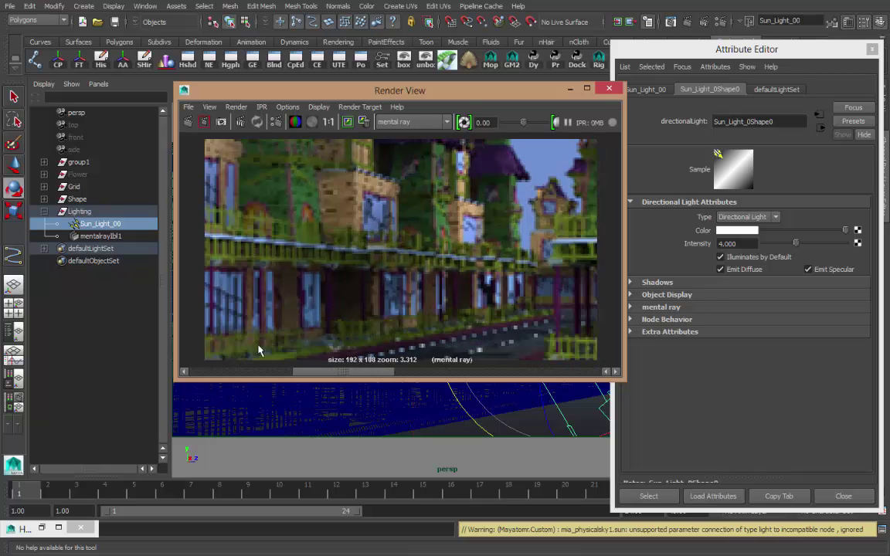
{"action": "left_click", "coordinate": [608, 90]}
- Close the Attribute Editor and unhide the Flower object
{"action": "left_click", "coordinate": [75, 303]}
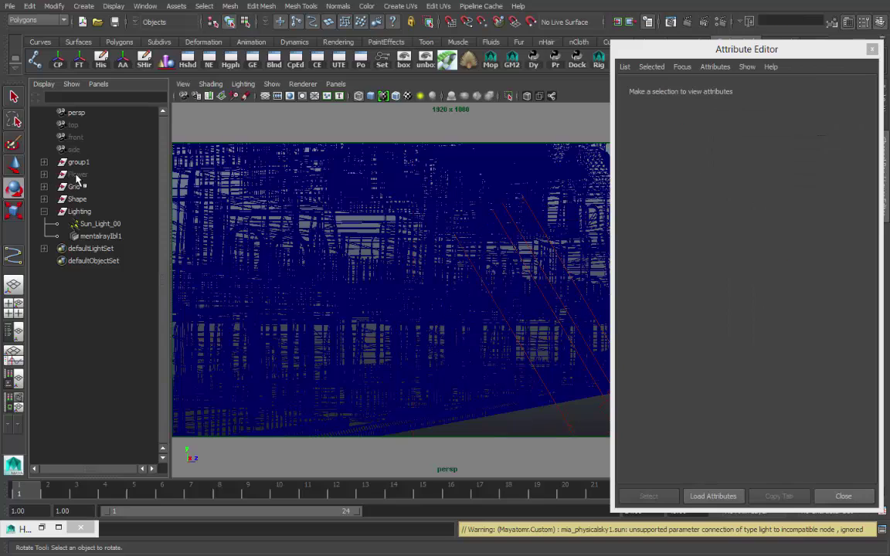
{"action": "left_click", "coordinate": [871, 50]}
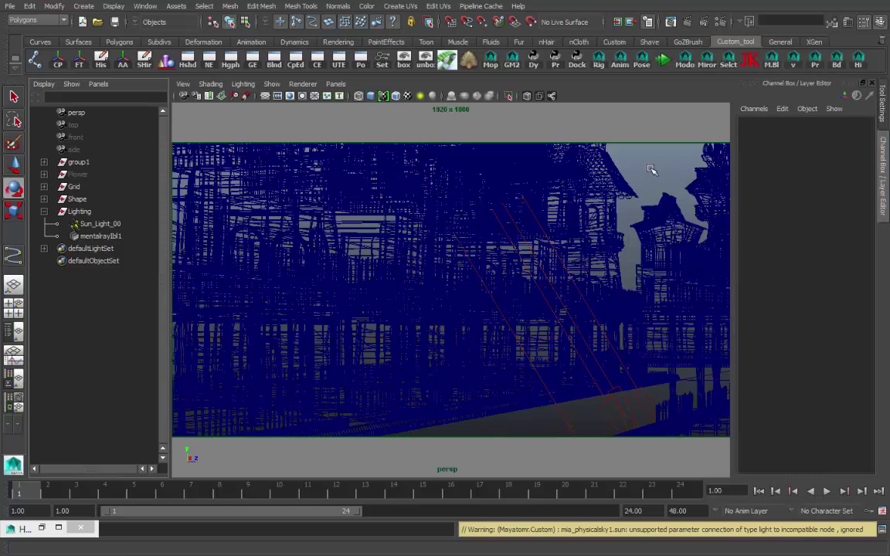
{"action": "left_click", "coordinate": [87, 174]}
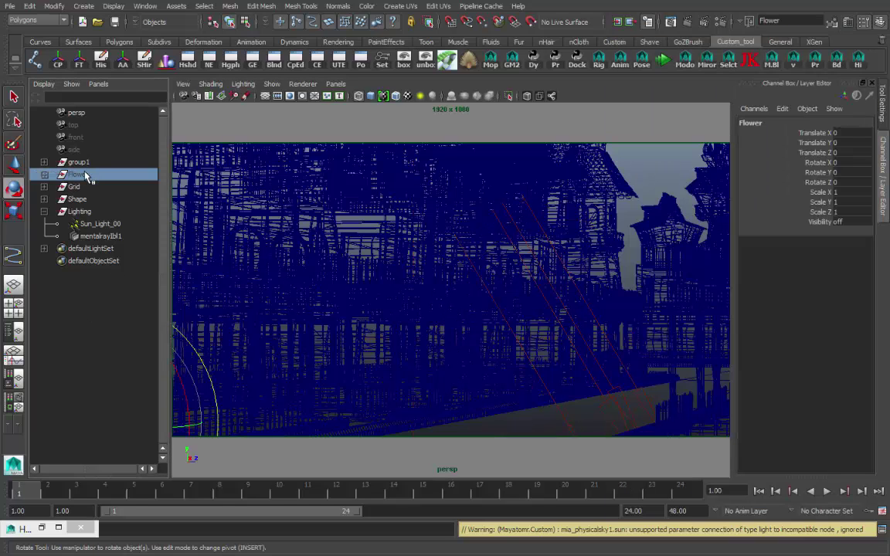
{"action": "key", "text": "shift+h"}
{"action": "left_click", "coordinate": [79, 280]}
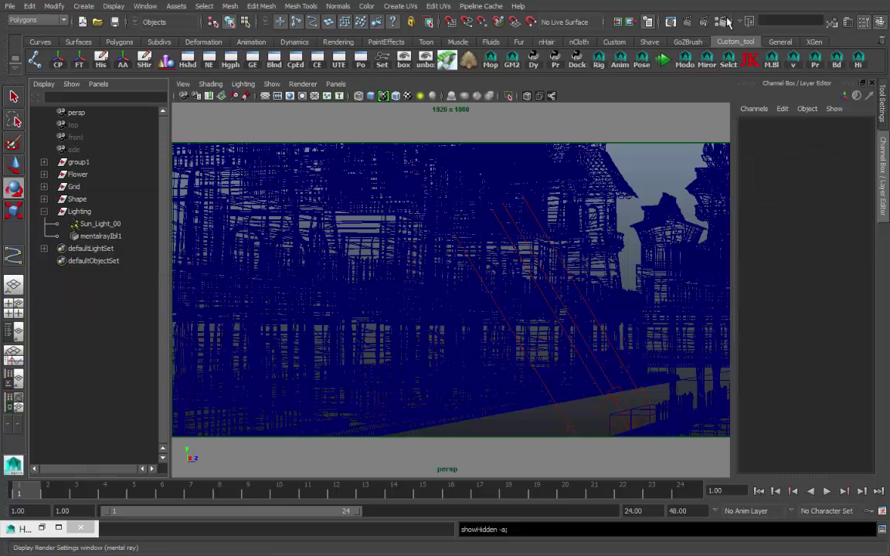
- Set mental ray quality to Max Sample Level 2, contrast 0.020, Mitchell filter
{"action": "left_click", "coordinate": [652, 21]}
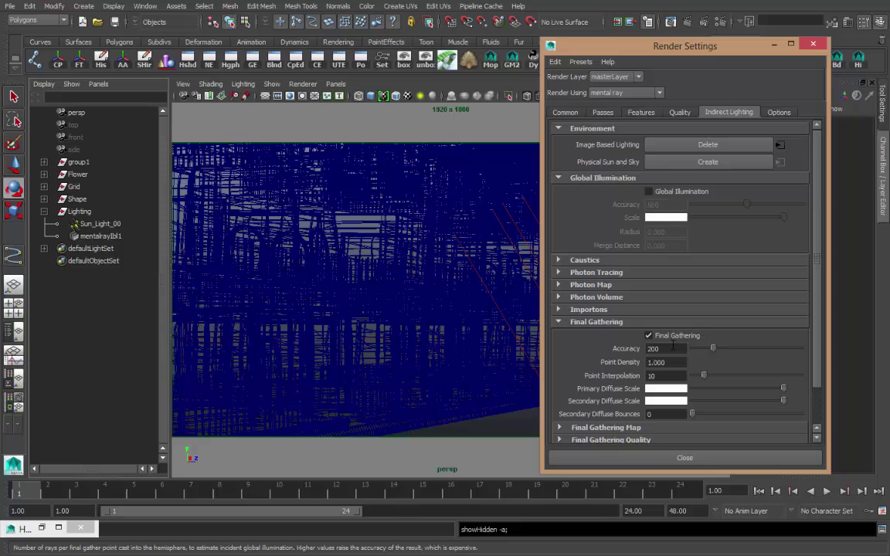
{"action": "left_click", "coordinate": [680, 113]}
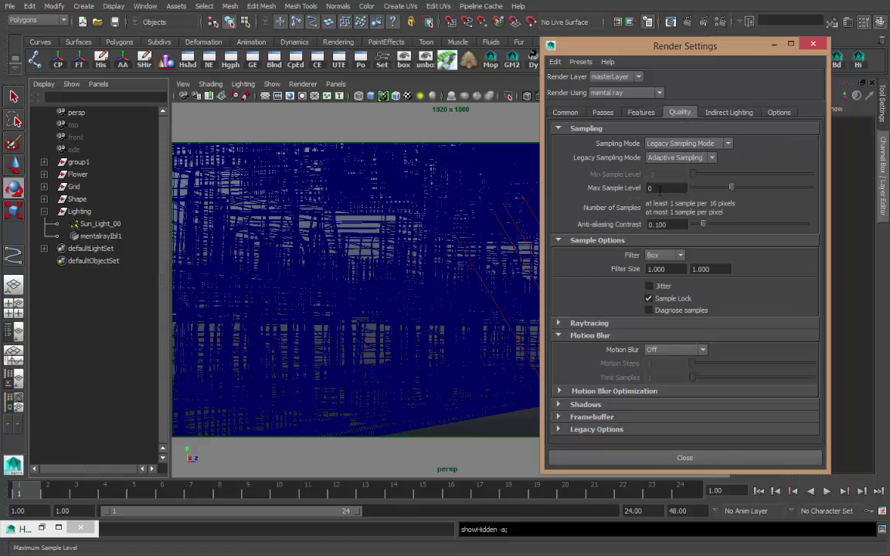
{"action": "type", "text": "2"}
{"action": "key", "text": "Return"}
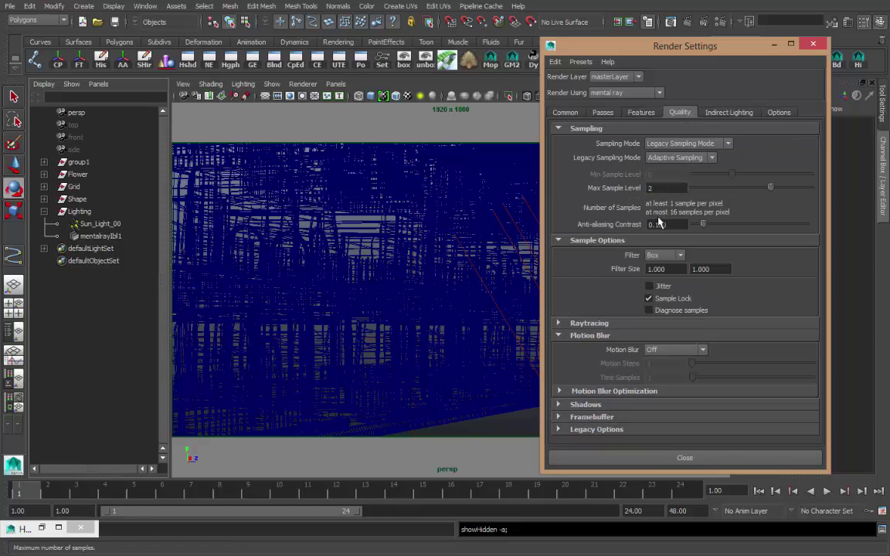
{"action": "left_click", "coordinate": [658, 224]}
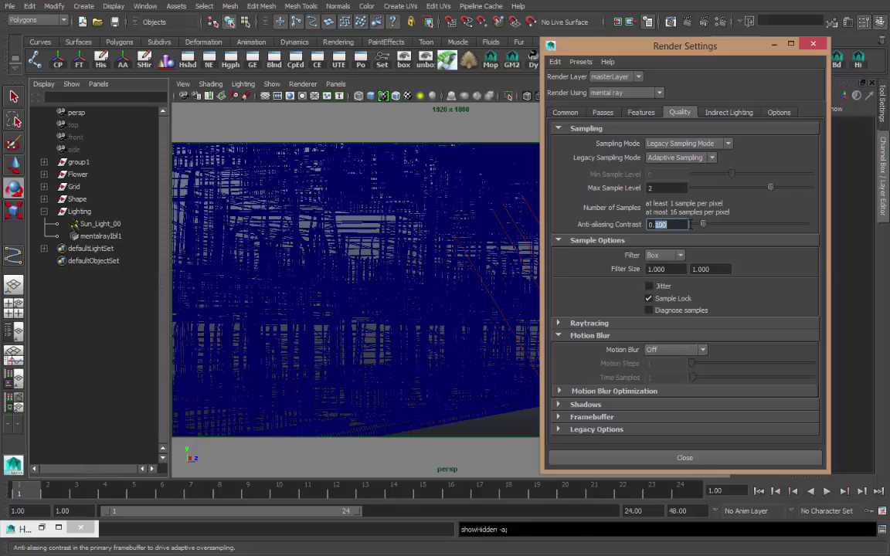
{"action": "type", "text": "02"}
{"action": "key", "text": "Return"}
{"action": "left_click", "coordinate": [664, 255]}
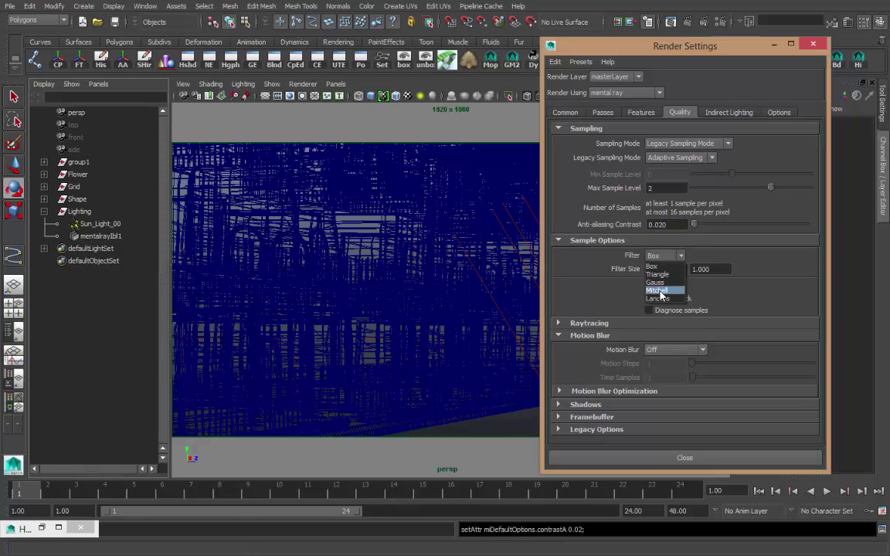
{"action": "left_click", "coordinate": [660, 287]}
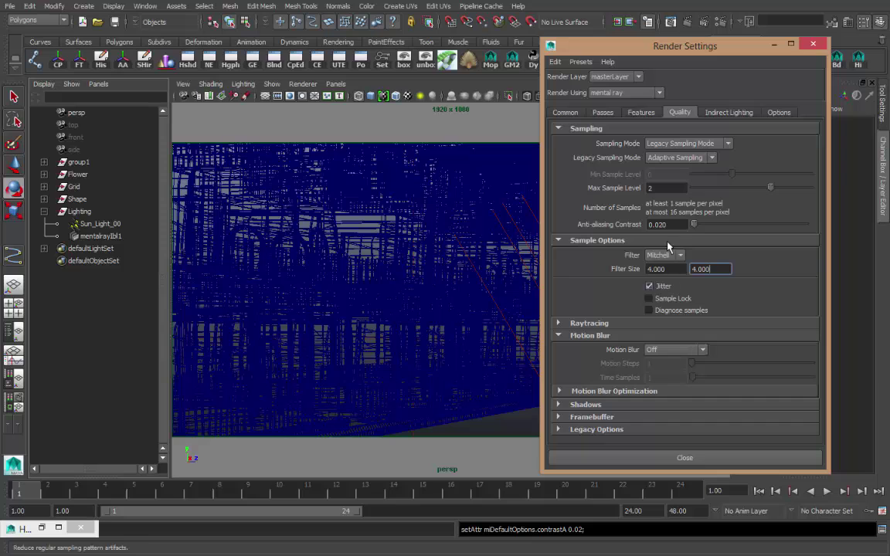
{"action": "left_click", "coordinate": [565, 113]}
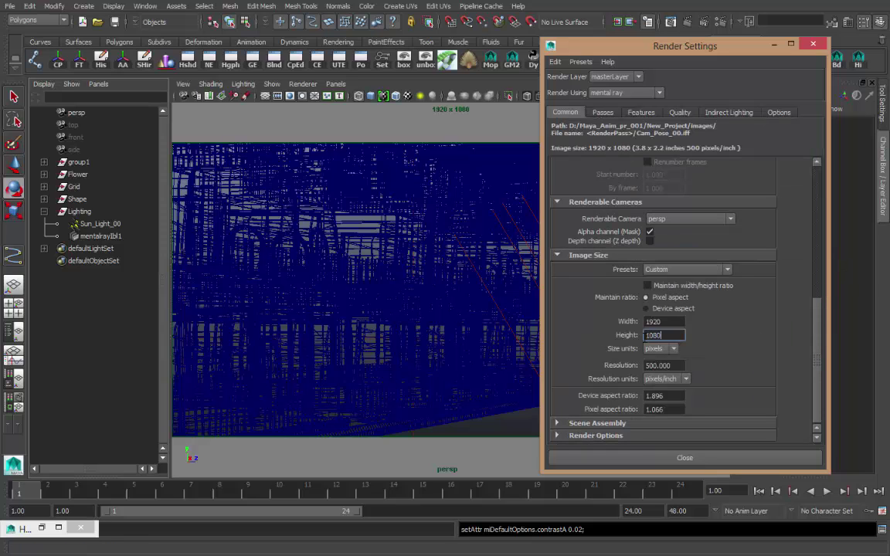
- Set Render View test resolution to the 1920x1080 Render Settings and render the persp camera
{"action": "left_click", "coordinate": [812, 44]}
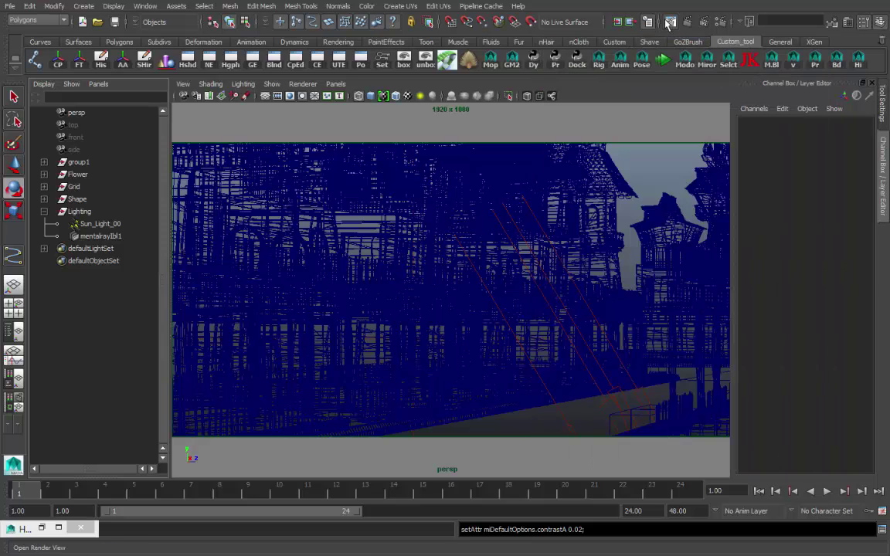
{"action": "left_click", "coordinate": [606, 22]}
{"action": "left_click", "coordinate": [288, 106]}
{"action": "mouse_move", "coordinate": [311, 149]}
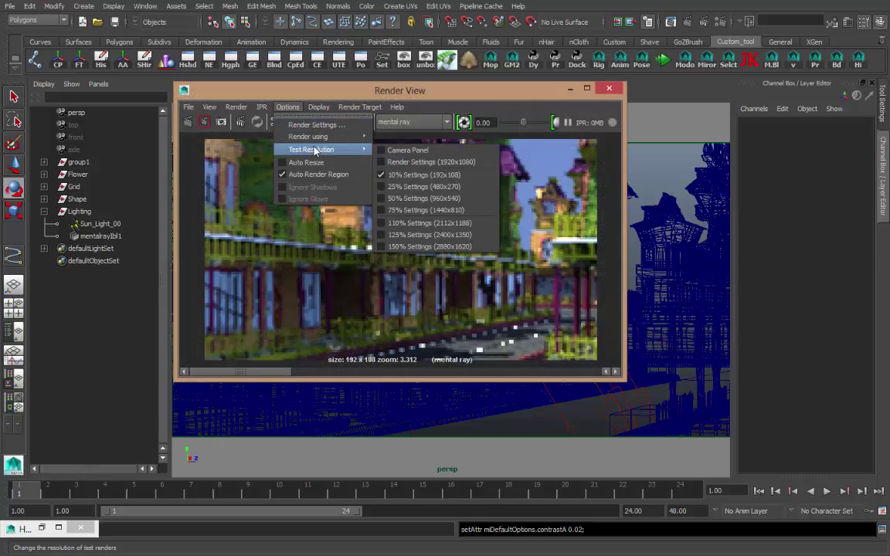
{"action": "left_click", "coordinate": [475, 162]}
{"action": "left_click", "coordinate": [235, 107]}
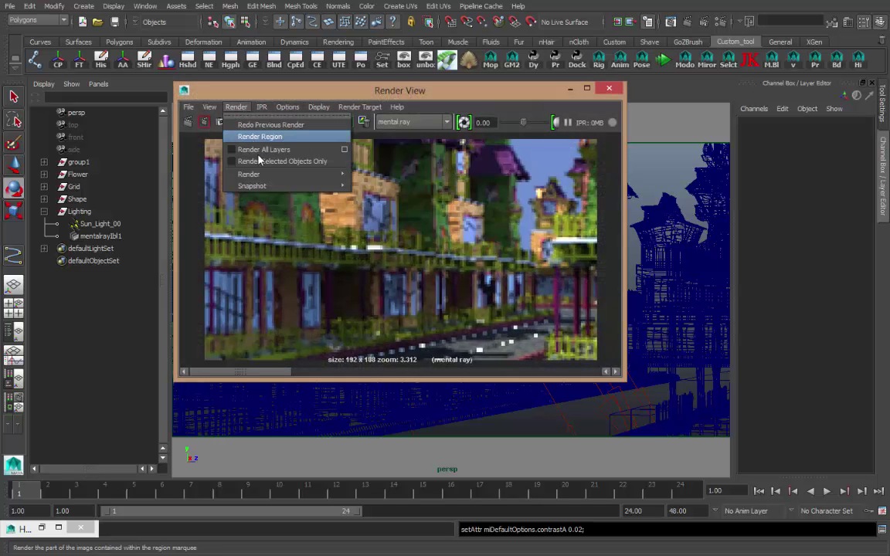
{"action": "left_click", "coordinate": [315, 92]}
{"action": "left_click_drag", "start_coordinate": [314, 93], "coordinate": [325, 2]}
{"action": "mouse_move", "coordinate": [249, 174]}
{"action": "left_click", "coordinate": [152, 39]}
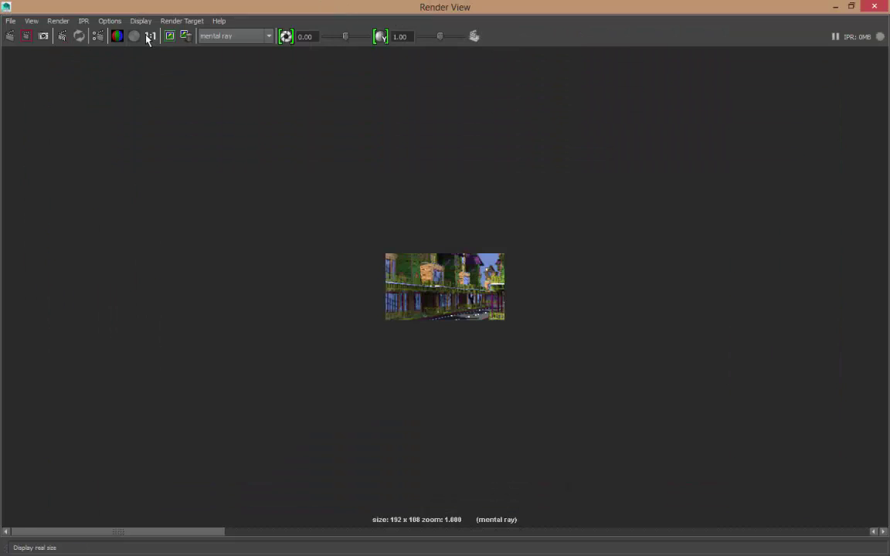
{"action": "left_click", "coordinate": [58, 21]}
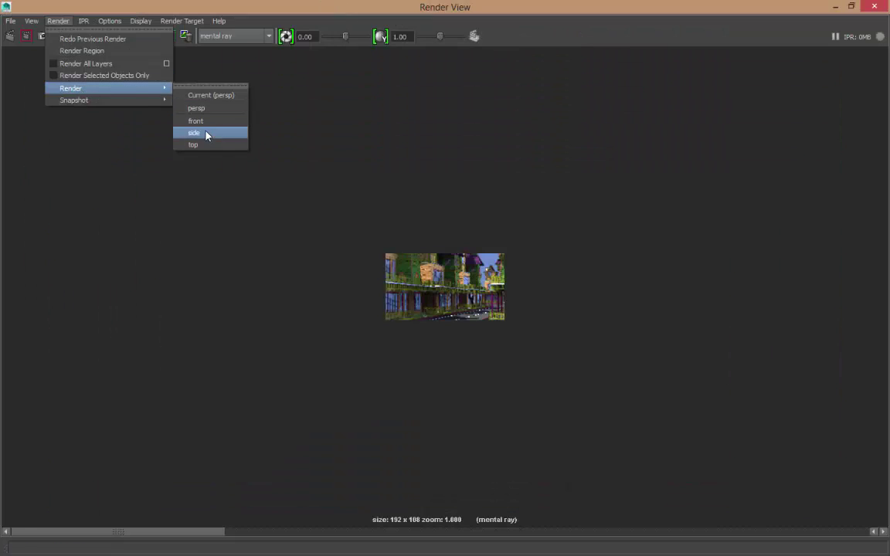
{"action": "left_click", "coordinate": [204, 110]}
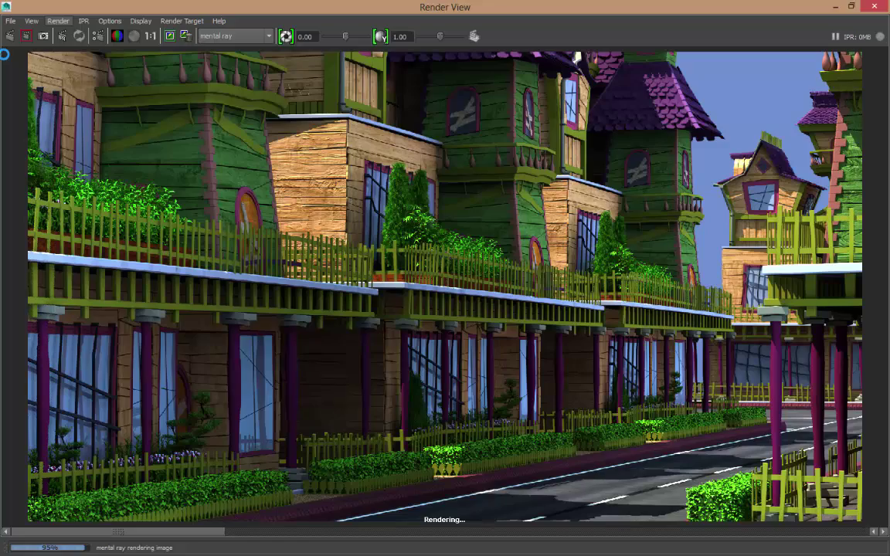
{"action": "scroll", "coordinate": [293, 155], "scroll_direction": "up", "scroll_amount": 1}
{"action": "scroll", "coordinate": [241, 179], "scroll_direction": "up", "scroll_amount": 2}
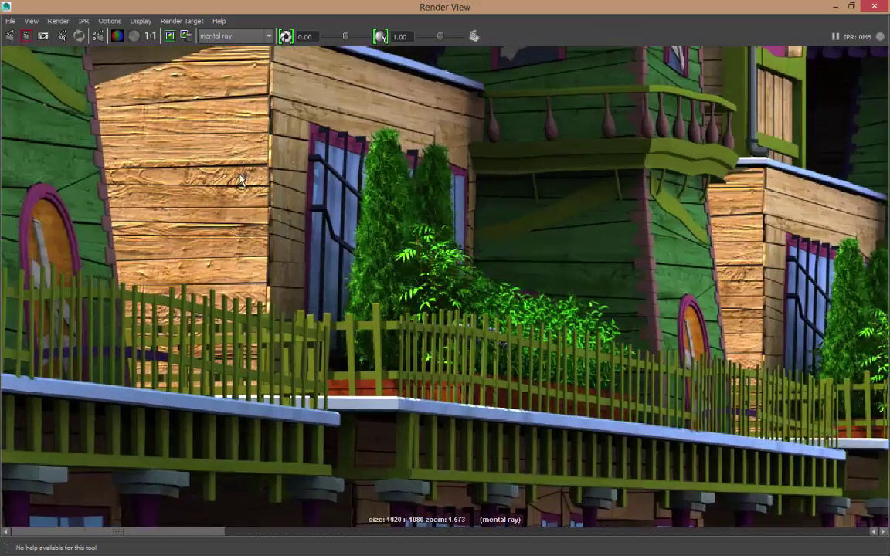
{"action": "scroll", "coordinate": [240, 179], "scroll_direction": "up", "scroll_amount": 2}
{"action": "scroll", "coordinate": [169, 181], "scroll_direction": "up", "scroll_amount": 2}
{"action": "scroll", "coordinate": [178, 186], "scroll_direction": "down", "scroll_amount": 2}
{"action": "scroll", "coordinate": [201, 193], "scroll_direction": "down", "scroll_amount": 1}
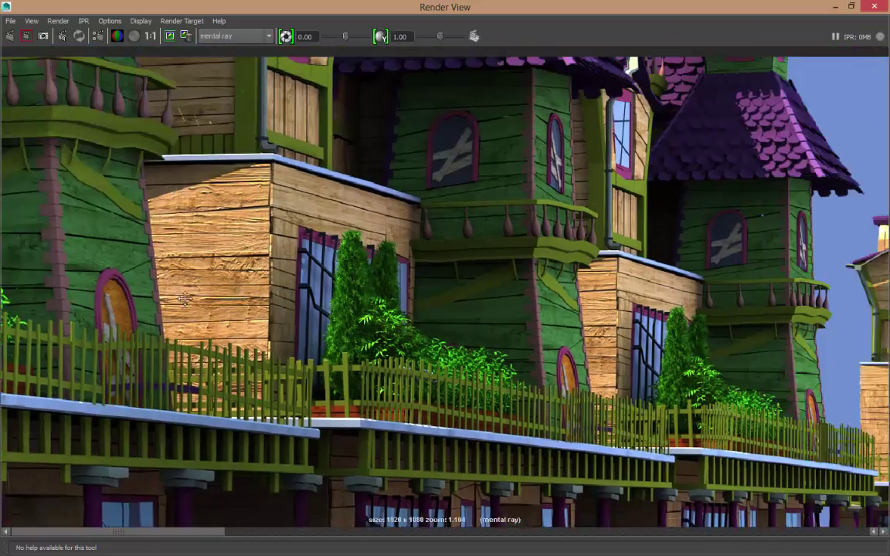
{"action": "scroll", "coordinate": [232, 205], "scroll_direction": "down", "scroll_amount": 1}
{"action": "scroll", "coordinate": [279, 219], "scroll_direction": "down", "scroll_amount": 1}
{"action": "scroll", "coordinate": [463, 213], "scroll_direction": "up", "scroll_amount": 2}
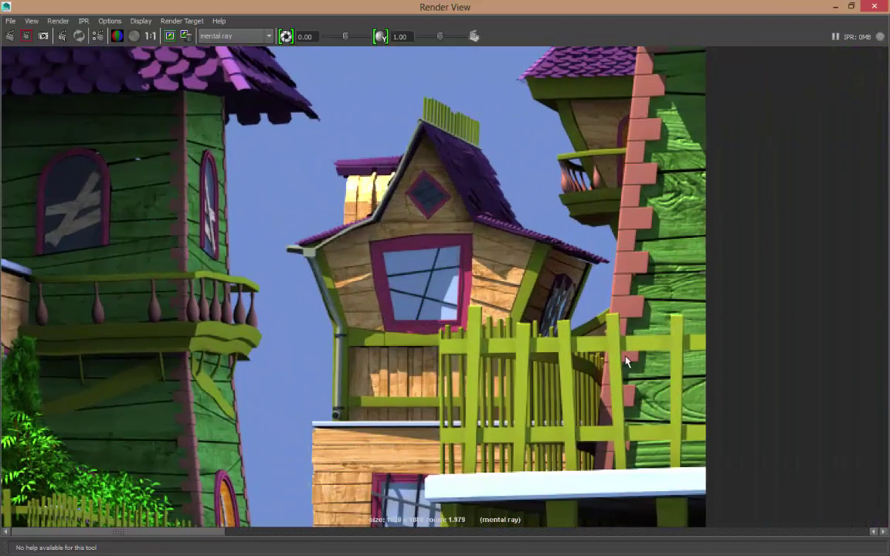
{"action": "scroll", "coordinate": [500, 369], "scroll_direction": "down", "scroll_amount": 1}
{"action": "scroll", "coordinate": [224, 373], "scroll_direction": "down", "scroll_amount": 1}
{"action": "middle_click_drag", "start_coordinate": [224, 373], "coordinate": [362, 245], "text": "alt"}
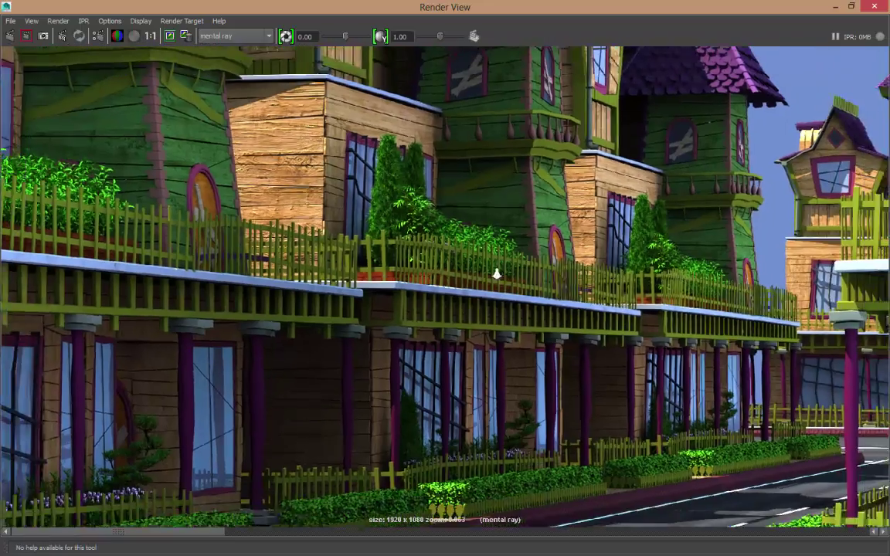
{"action": "scroll", "coordinate": [497, 275], "scroll_direction": "down", "scroll_amount": 3}
{"action": "scroll", "coordinate": [232, 232], "scroll_direction": "up", "scroll_amount": 1}
{"action": "scroll", "coordinate": [361, 296], "scroll_direction": "up", "scroll_amount": 2}
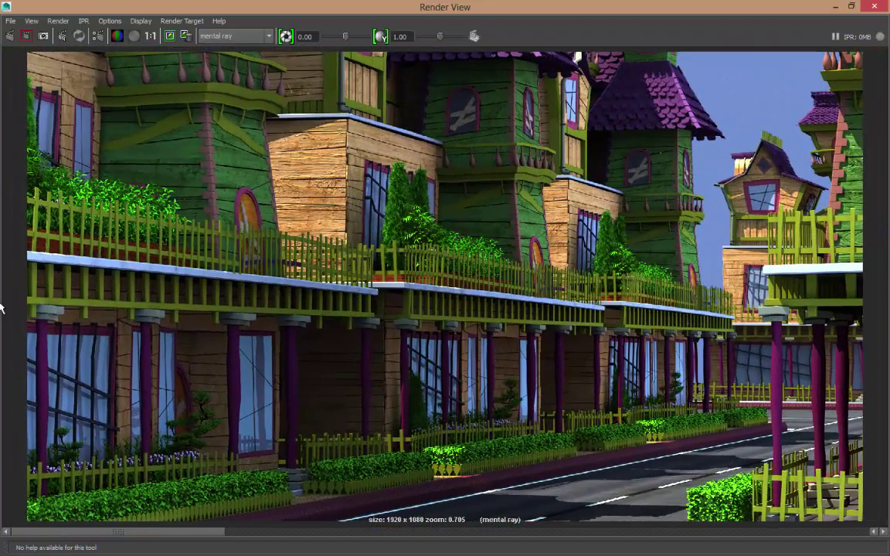